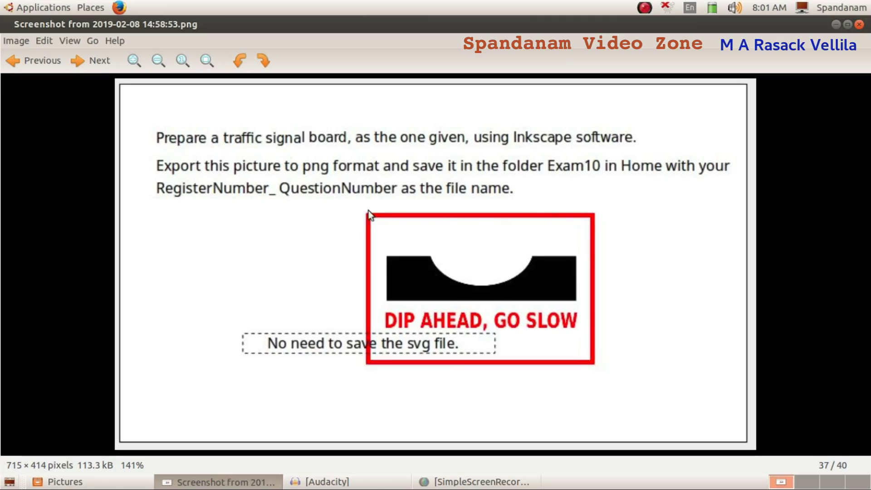
Step: With the exam screenshot shown, open the Applications menu from the top panel
click(48, 7)
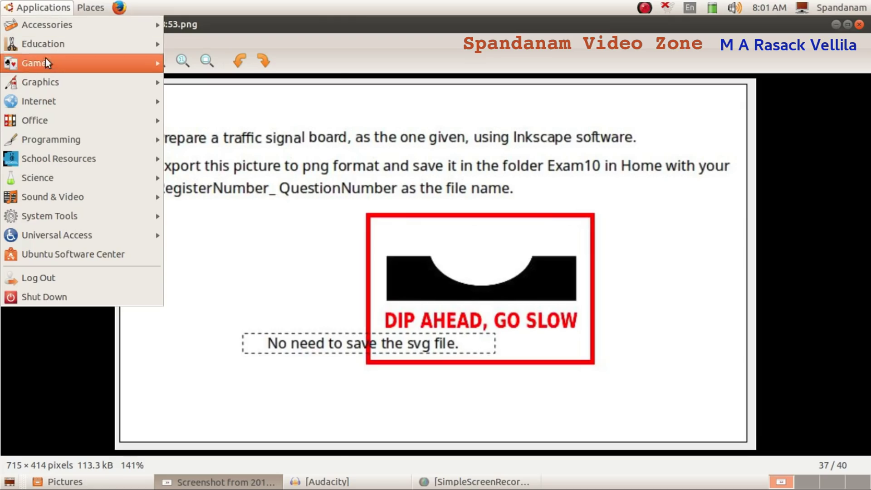
Step: Launch Inkscape Vector Graphics Editor from Applications > Graphics
mouse_move(48, 81)
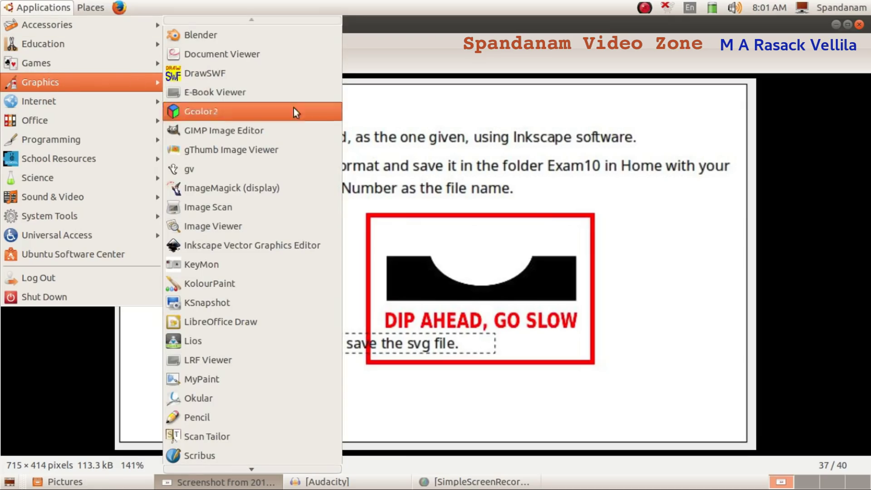
click(292, 245)
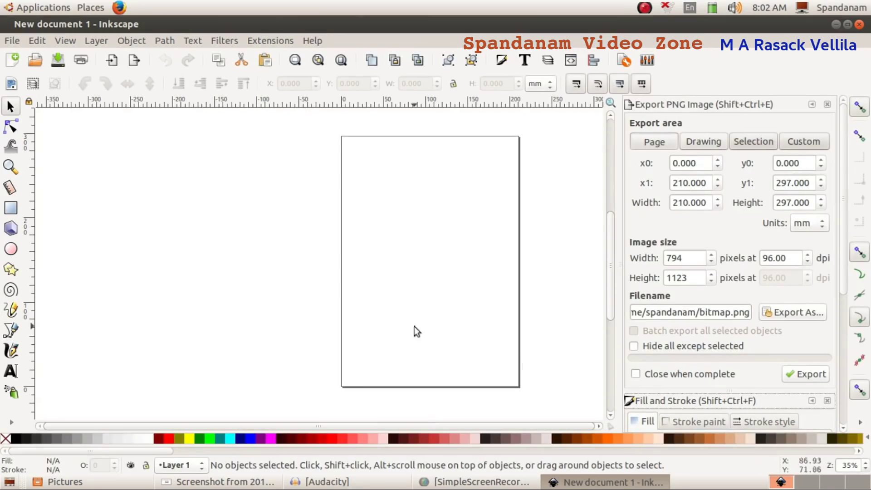
Step: Switch the page to landscape and draw a 154.214 × 99.030 mm rectangle covering it
click(192, 483)
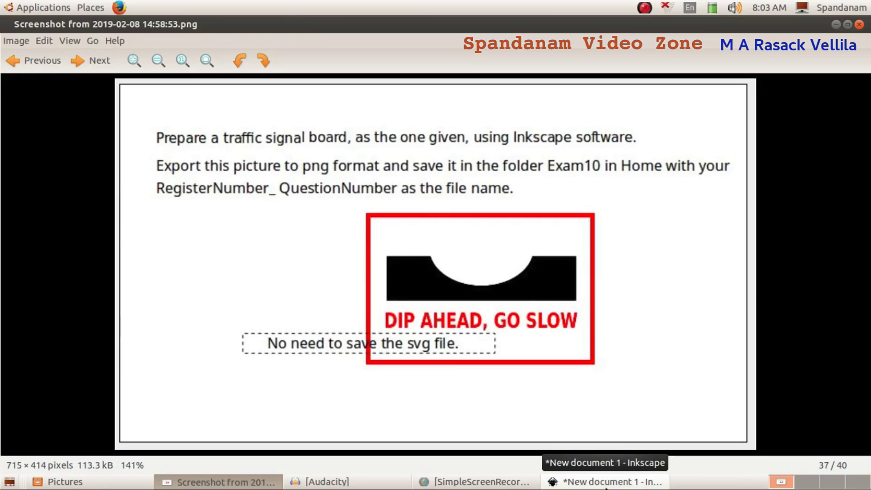
click(590, 486)
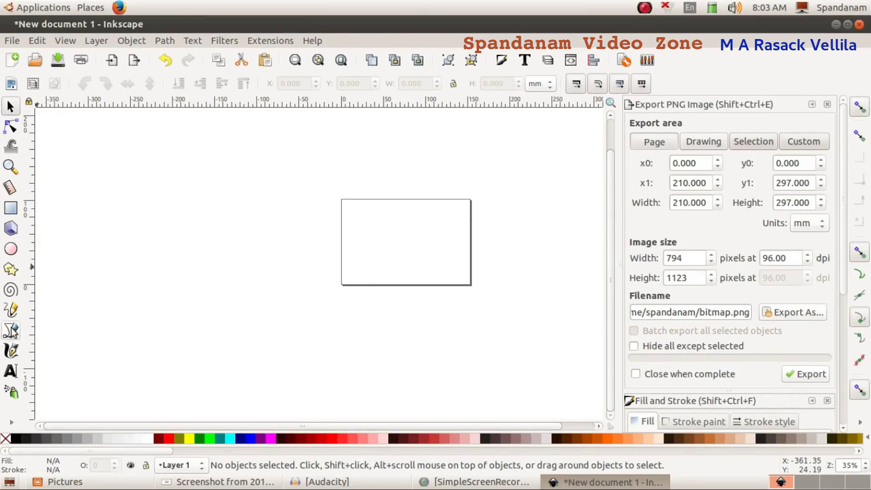
click(11, 209)
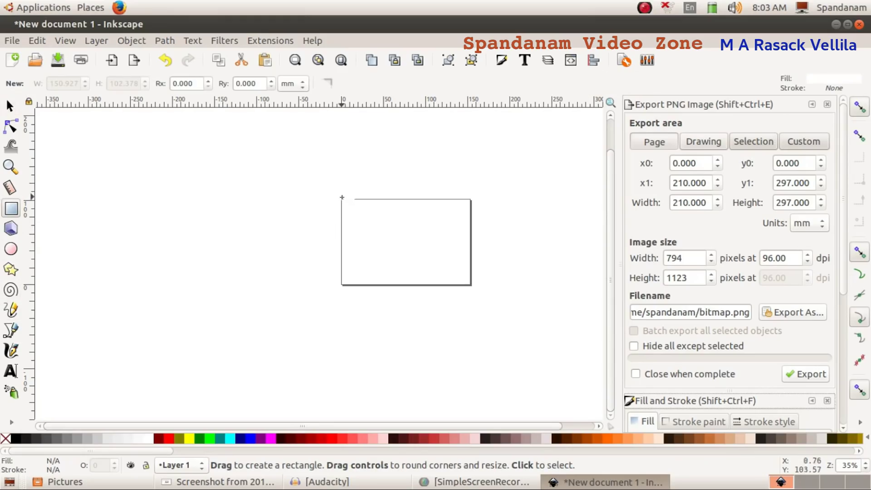
drag(342, 200, 471, 284)
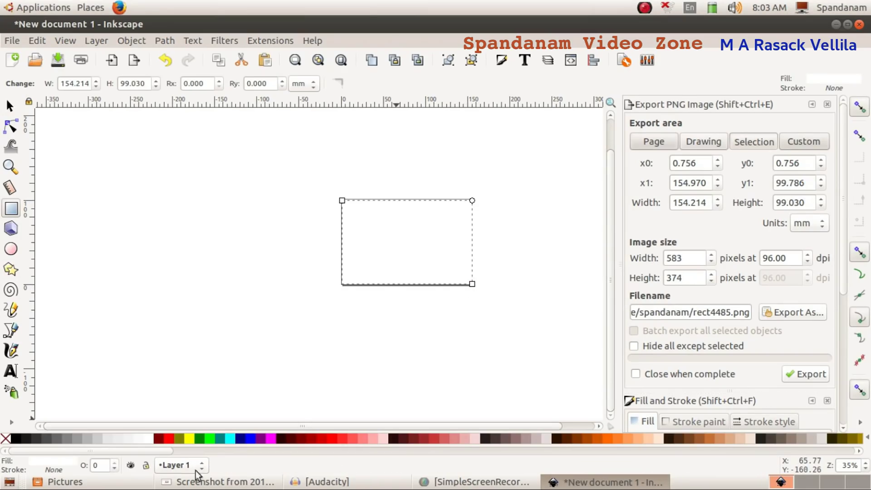
click(272, 482)
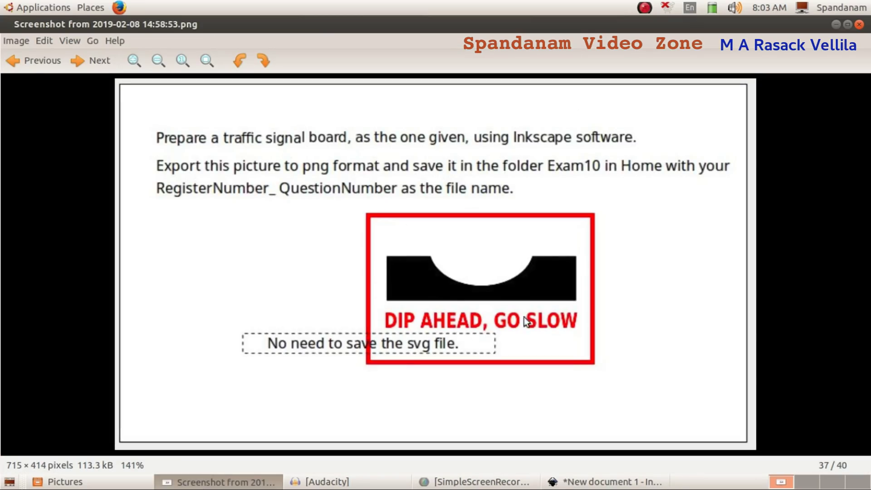
click(605, 482)
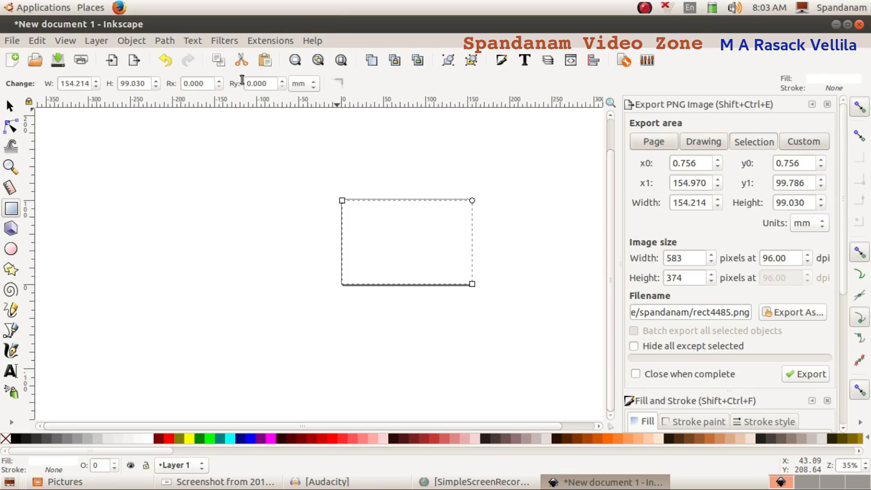
click(54, 472)
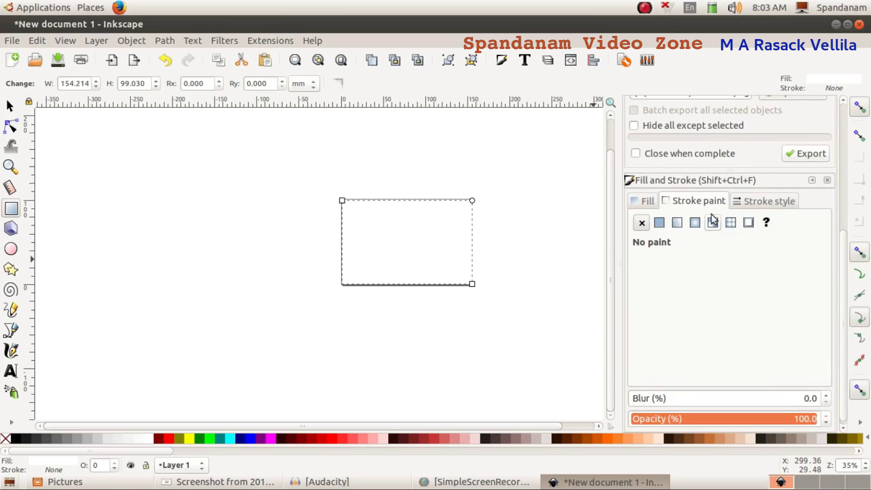
Step: Give the rectangle a flat red stroke (R 242) 3.965 mm wide, then deselect it
click(659, 223)
click(758, 276)
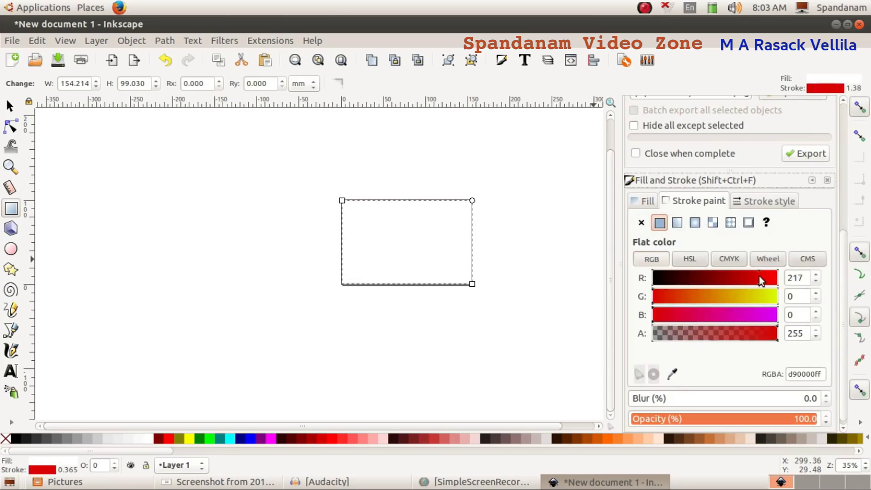
click(771, 277)
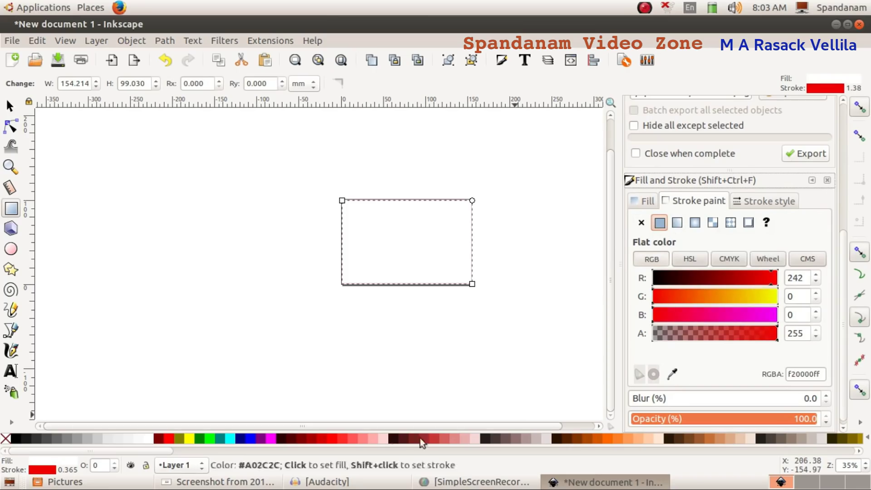
click(218, 482)
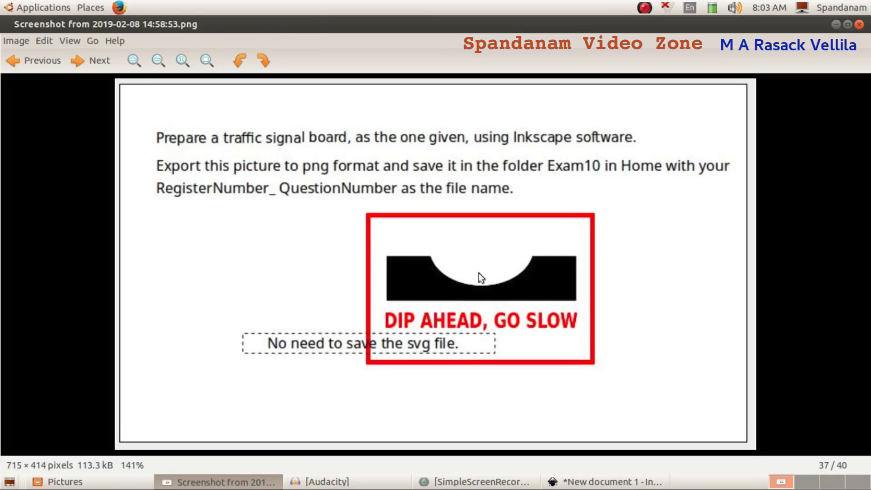
click(588, 480)
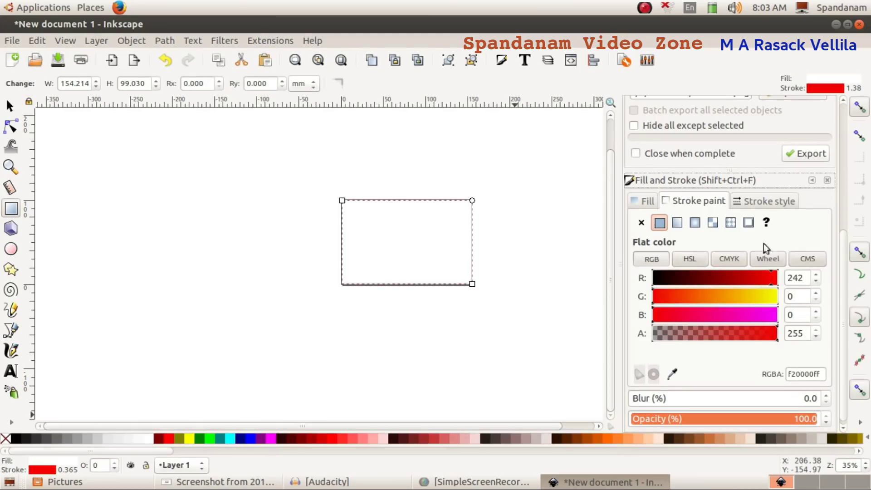
click(786, 202)
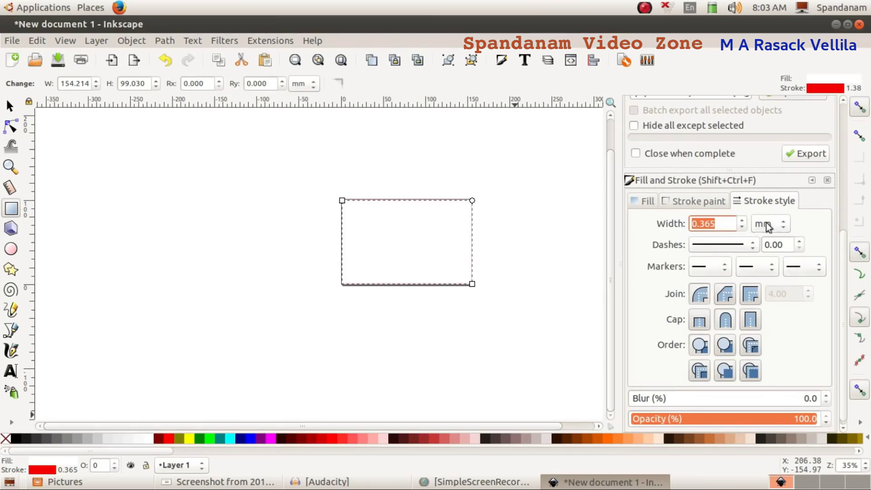
scroll(742, 219, up, 7)
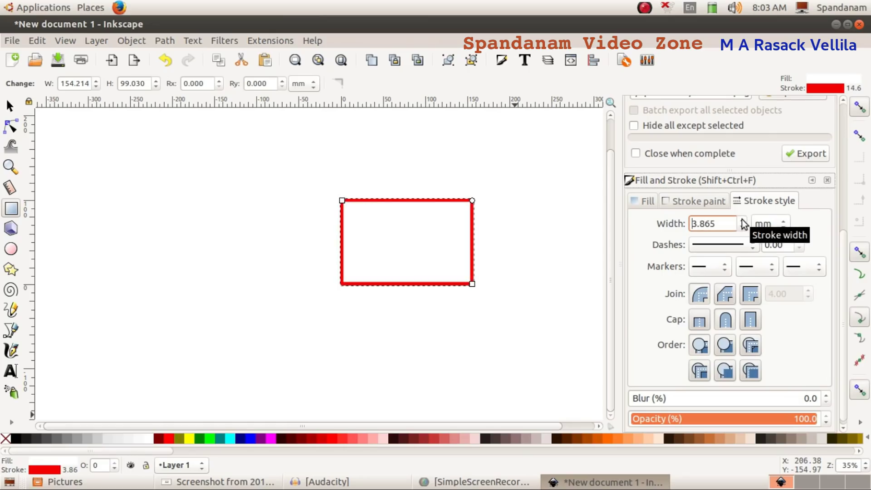
scroll(742, 219, up, 1)
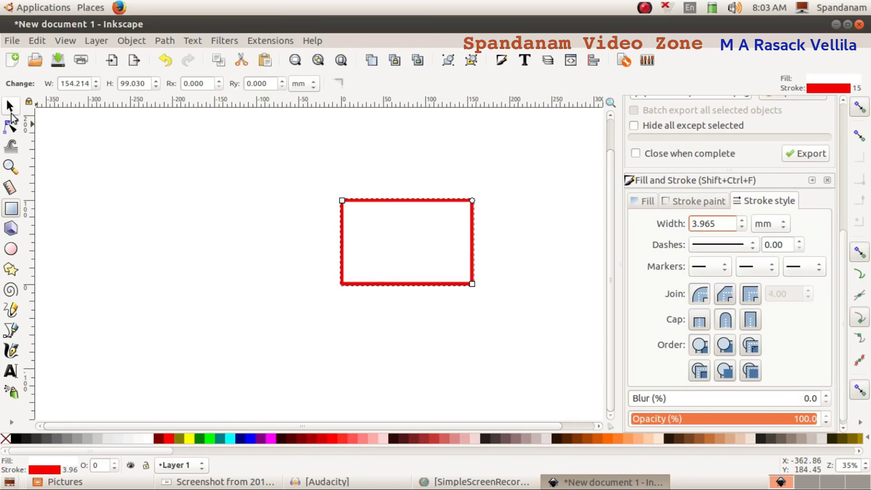
click(10, 106)
click(243, 246)
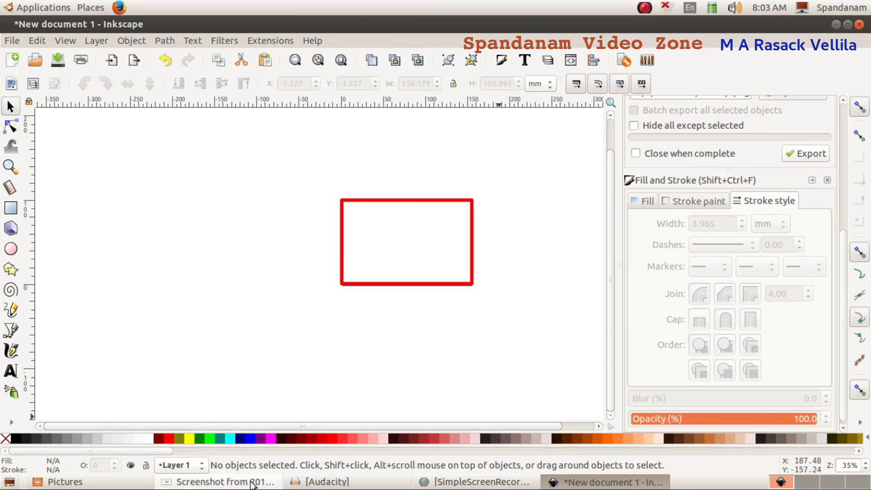
Step: Draw a 127.756 × 40.065 mm black bar without outline inside the red frame
click(231, 483)
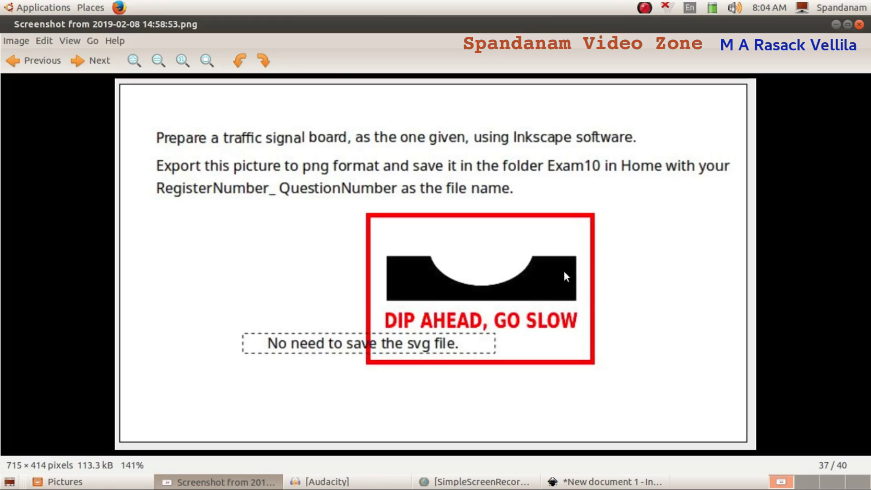
click(605, 482)
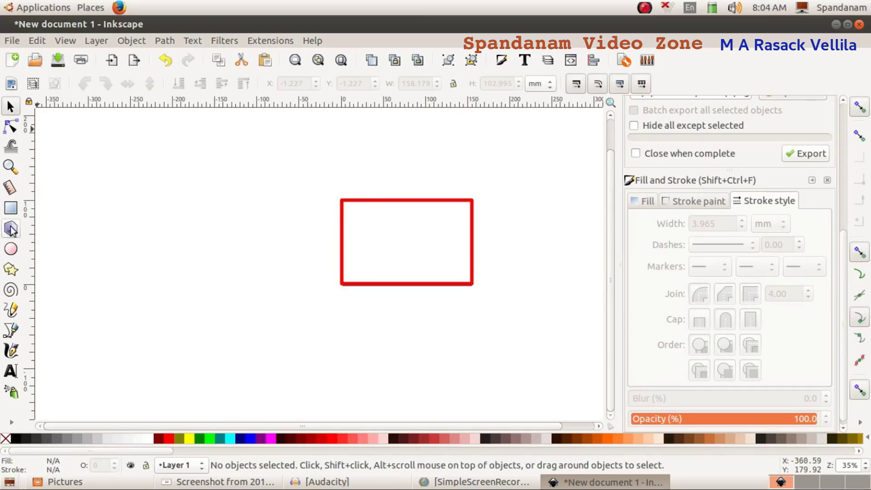
click(12, 209)
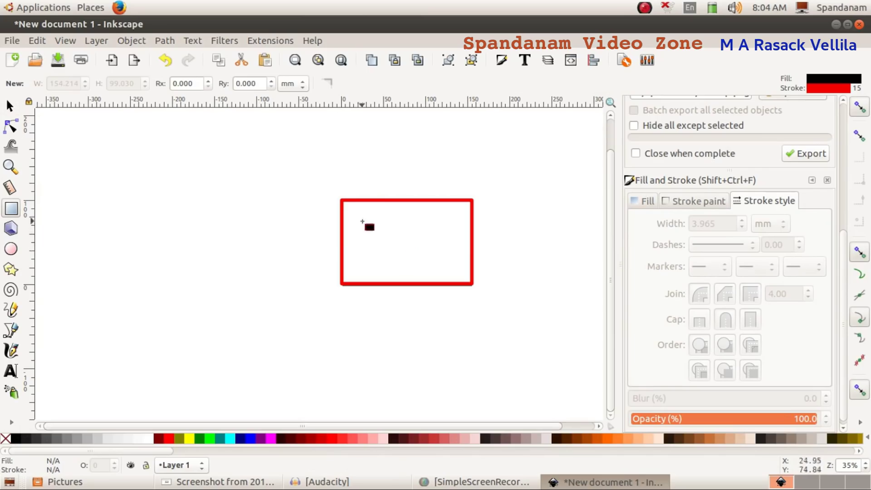
drag(356, 224, 460, 256)
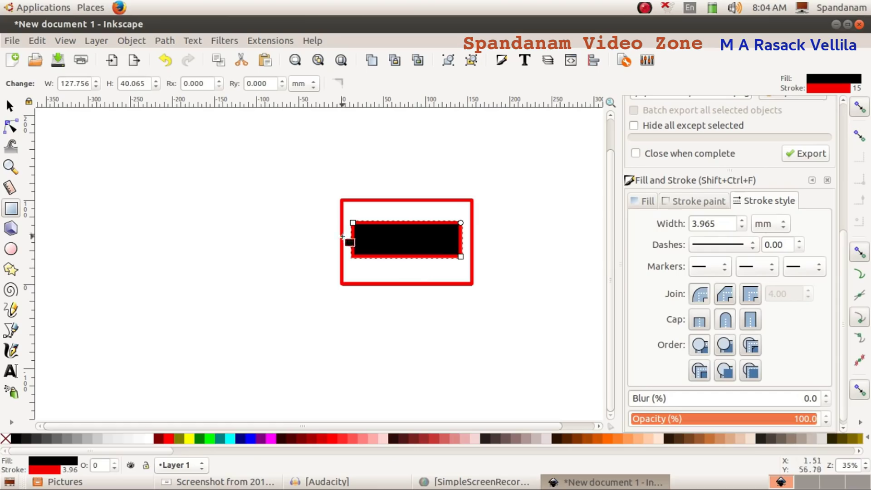
click(45, 471)
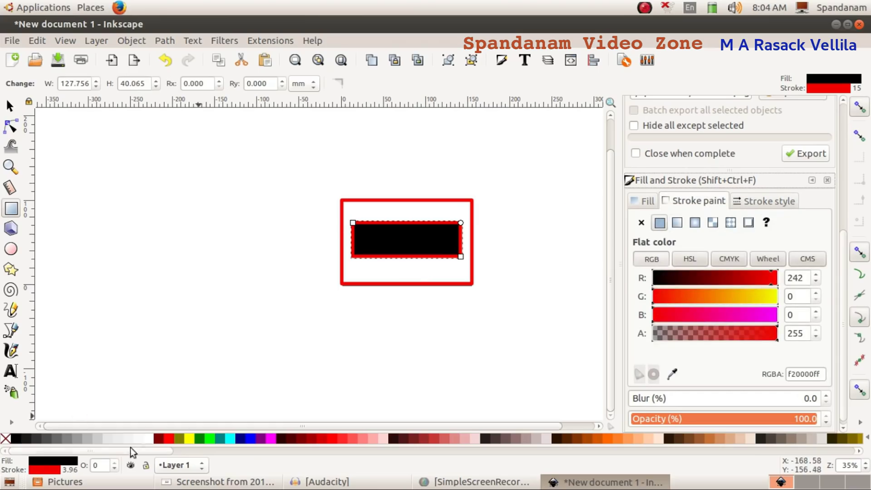
click(645, 224)
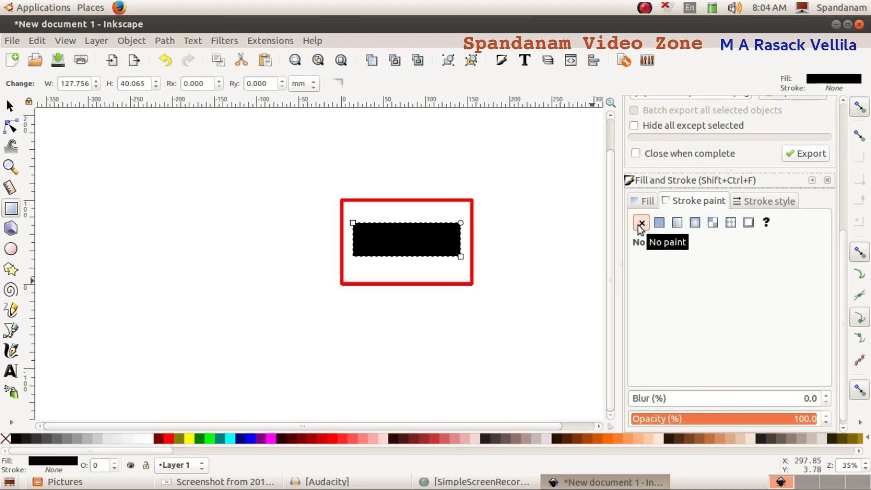
click(10, 105)
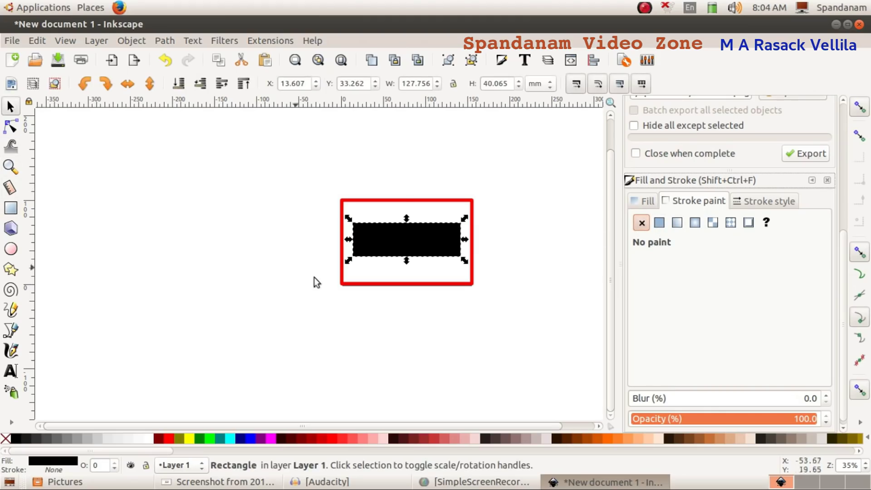
scroll(421, 317, up, 2)
scroll(425, 308, down, 3)
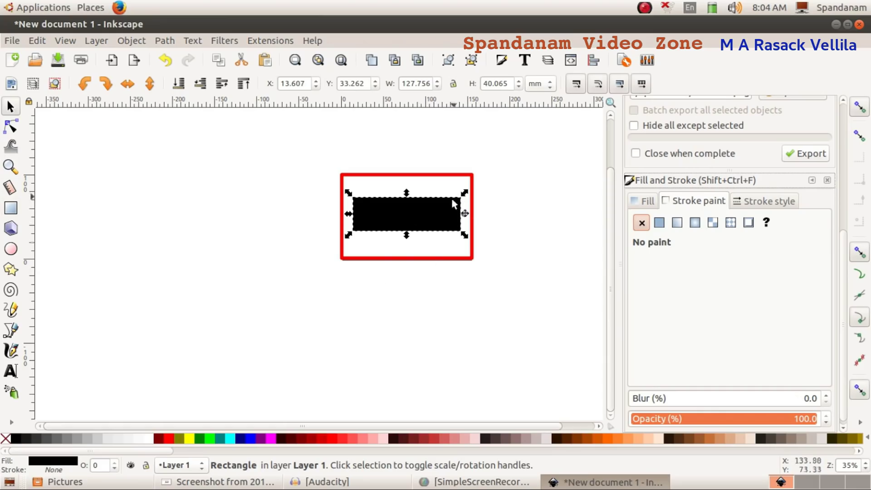
click(218, 482)
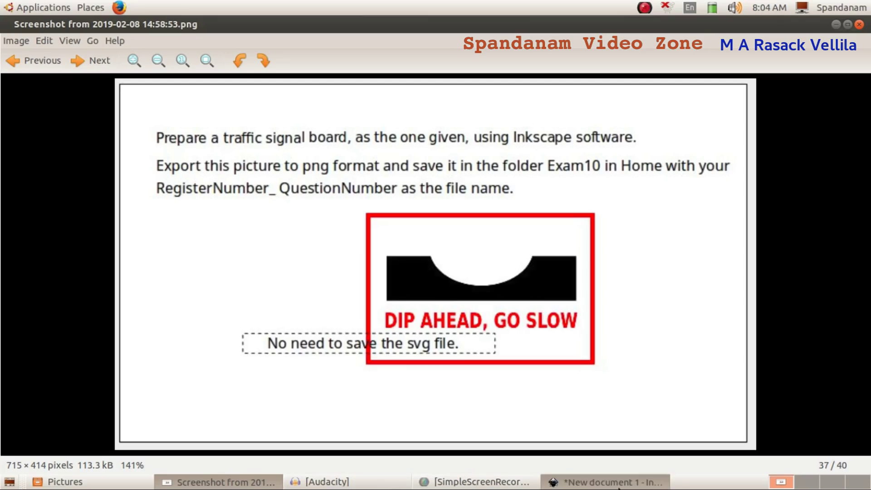
click(571, 482)
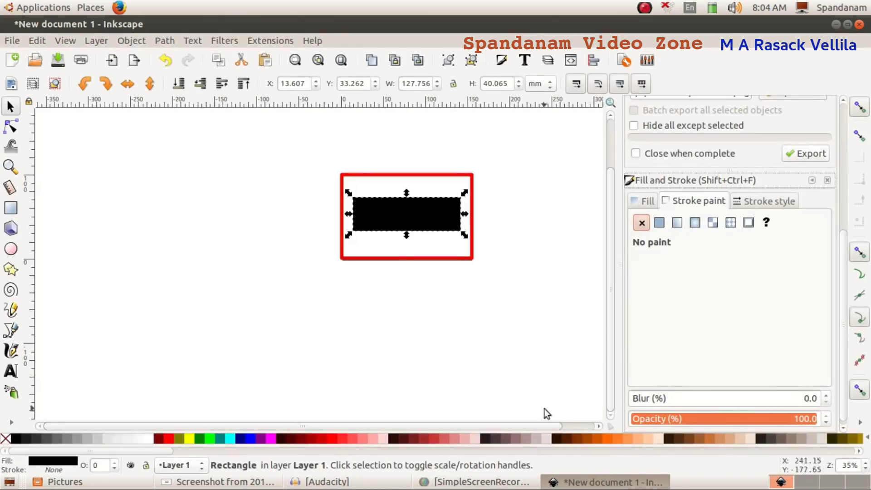
Step: Draw a white 76.351 × 43.089 mm ellipse overlapping the black bar's top edge
click(13, 250)
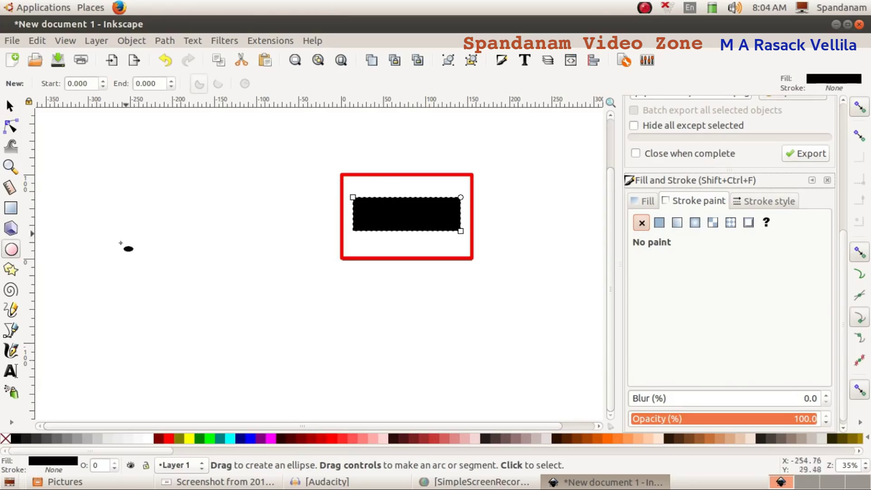
click(148, 438)
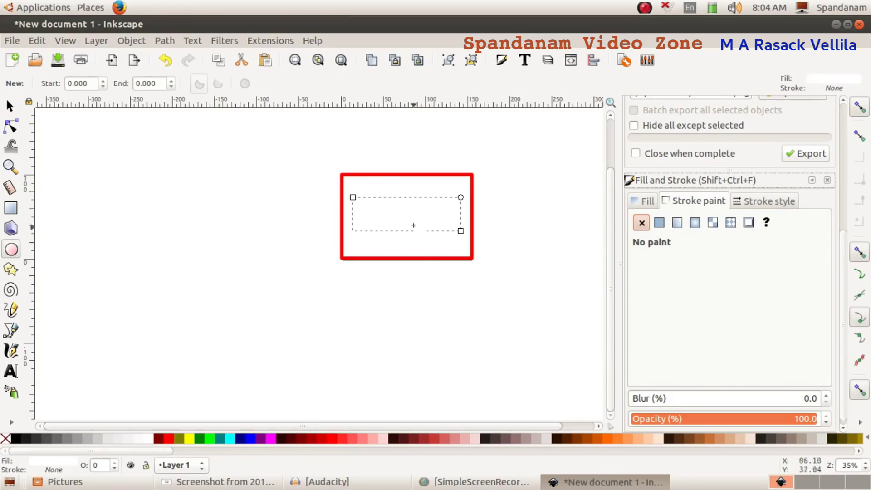
key(ctrl+z)
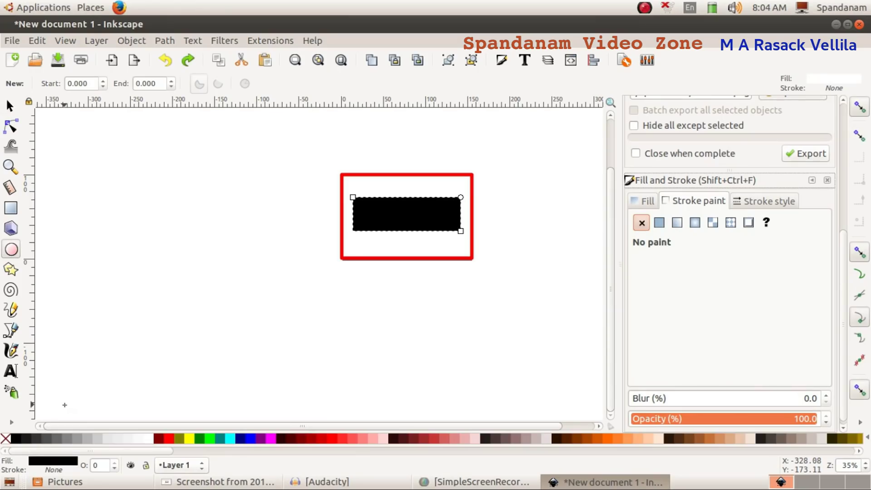
click(10, 250)
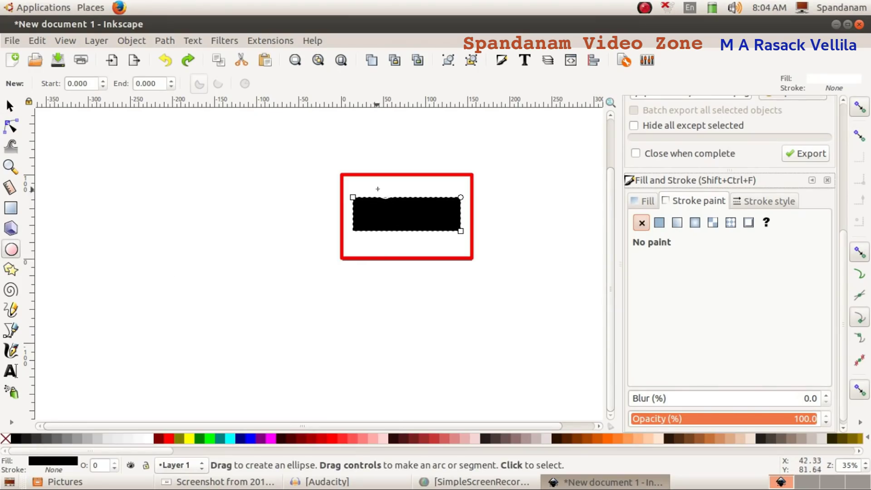
drag(380, 186, 446, 223)
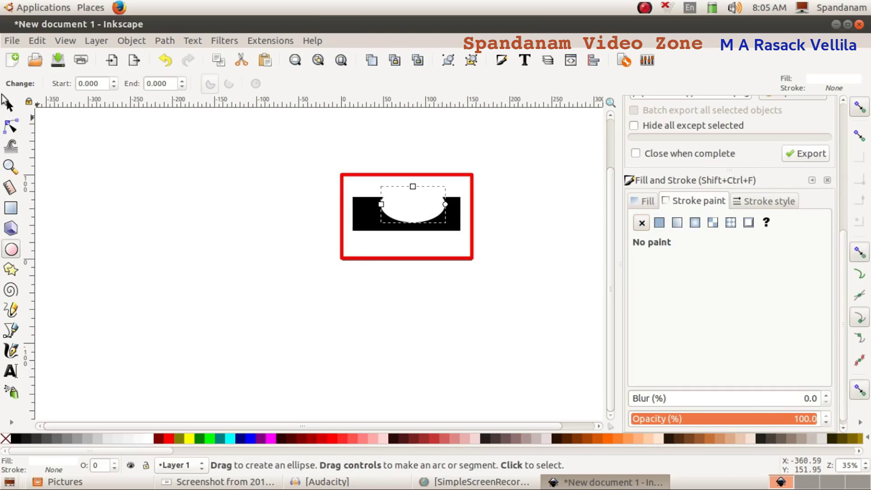
click(10, 105)
scroll(456, 258, up, 3)
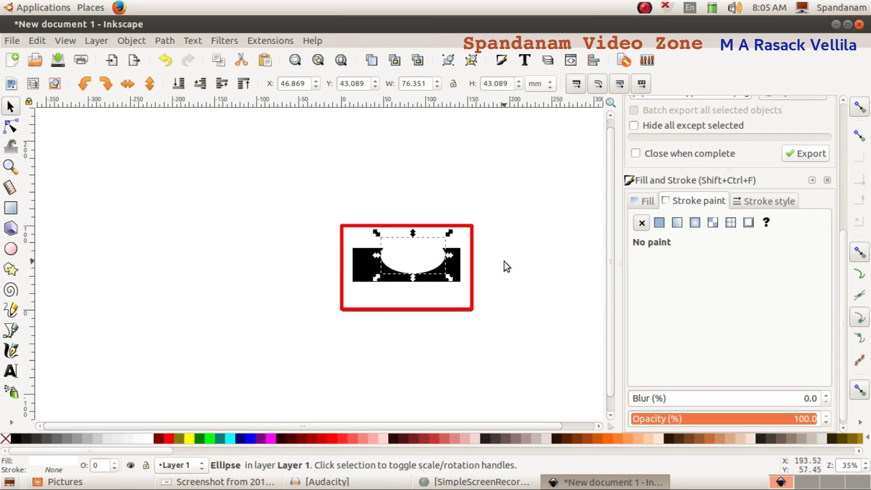
click(526, 286)
key(ctrl+shift+a)
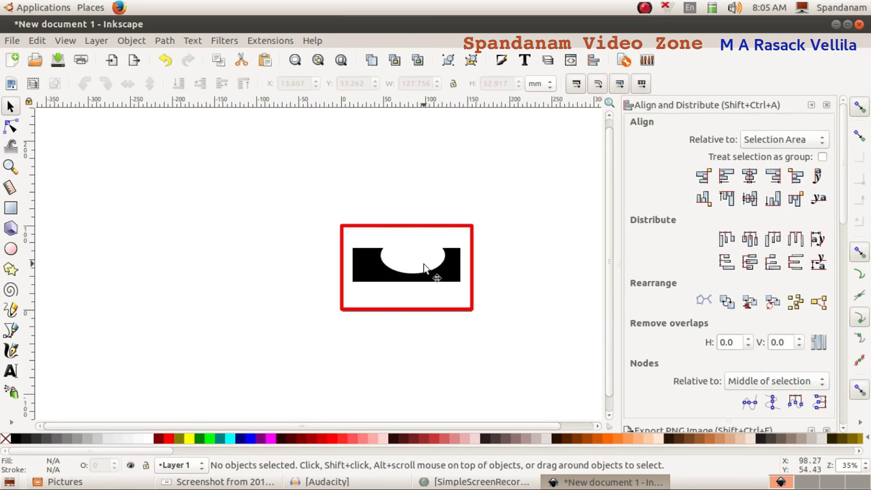
Step: Centre the white ellipse horizontally on the black bar
click(424, 264)
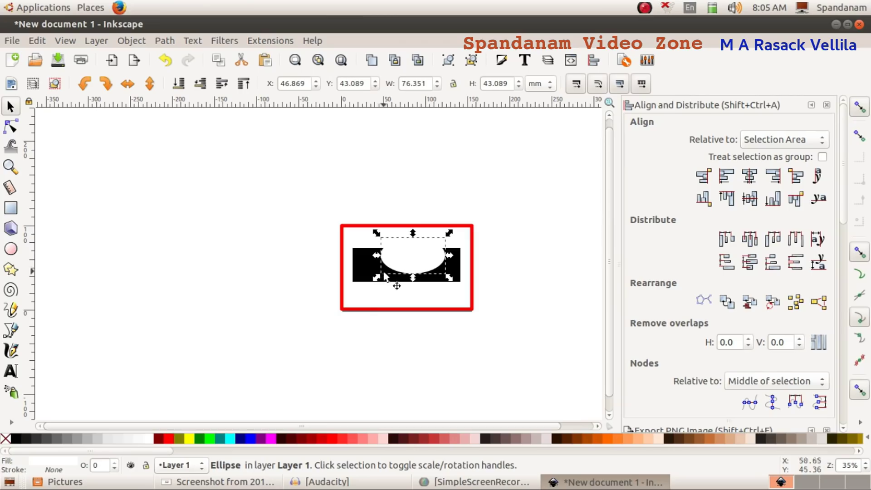
key(shift)
shift+click(357, 267)
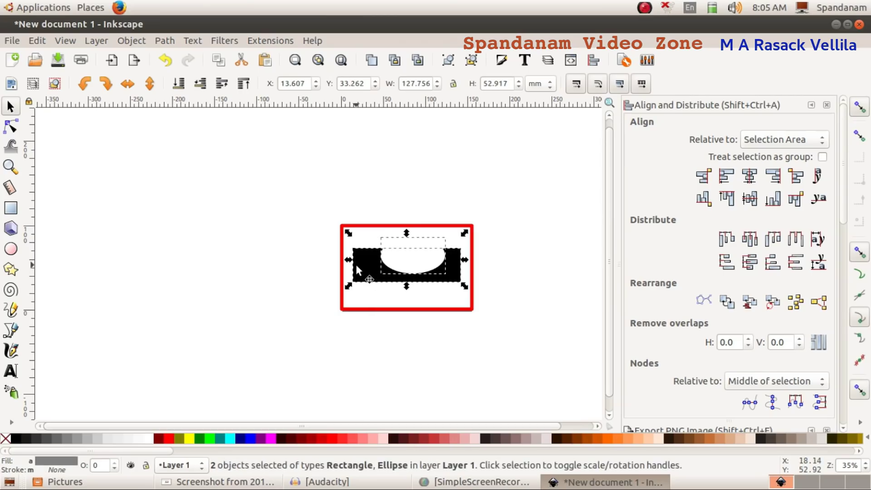
click(132, 40)
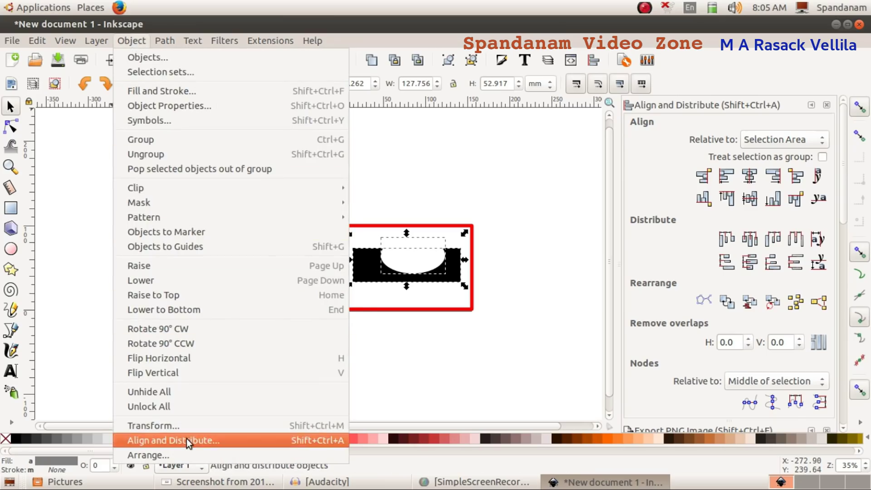
click(186, 439)
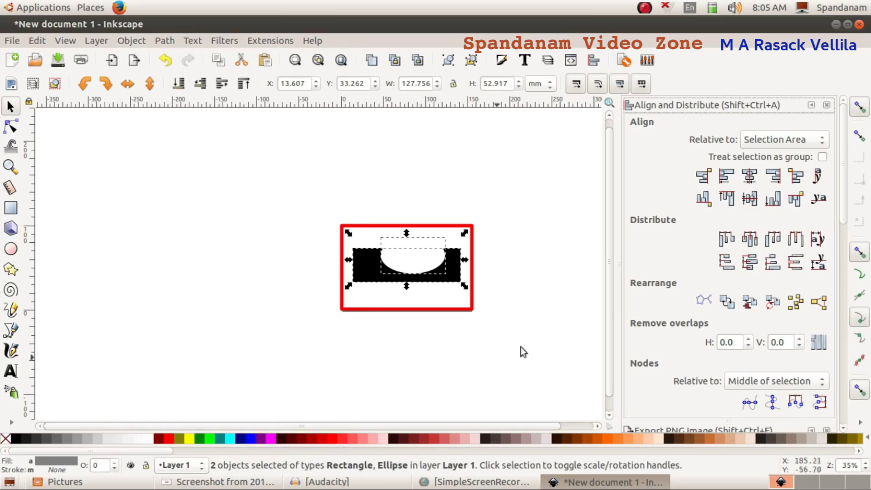
click(748, 180)
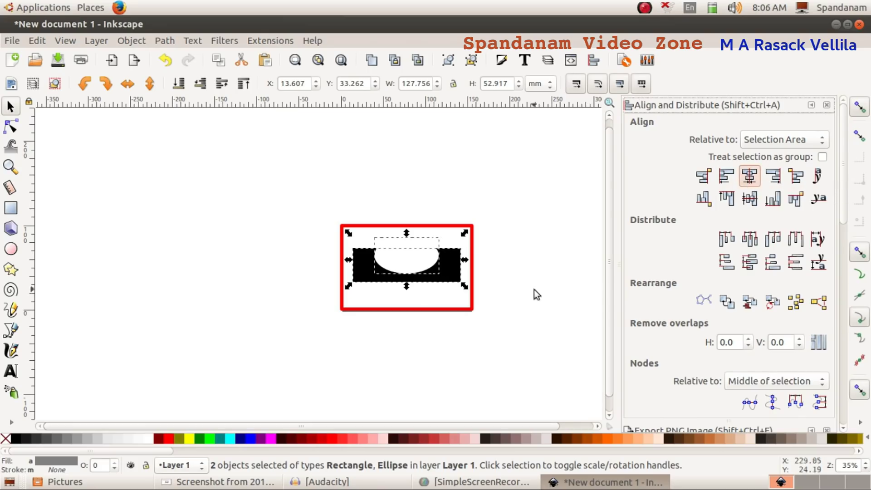
Step: Nudge the ellipse to Y 48.381 mm, then select it together with the bar
click(499, 284)
click(414, 265)
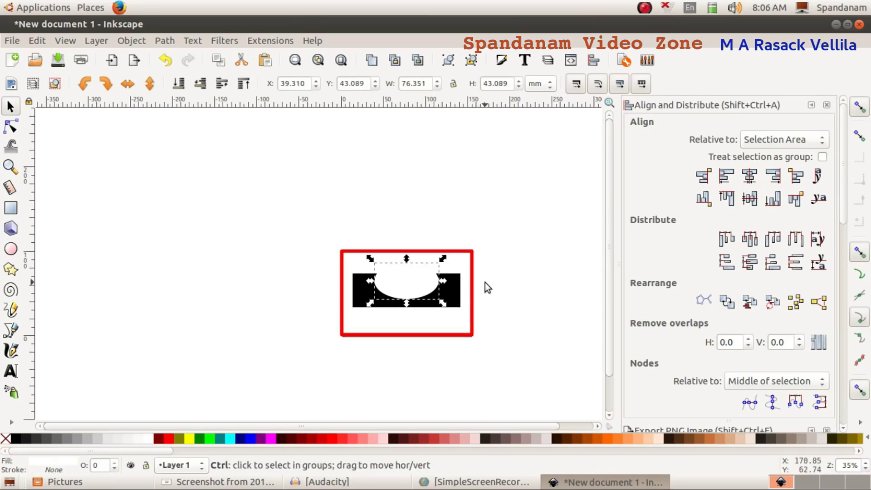
click(153, 345)
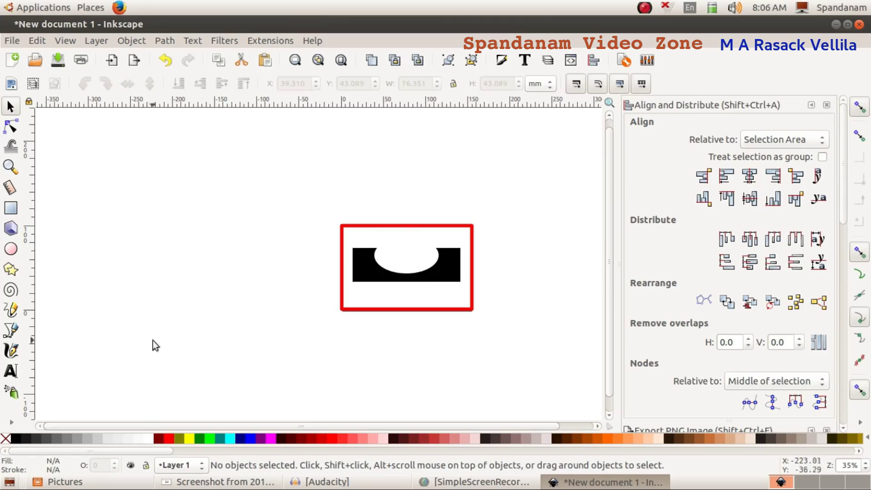
click(422, 267)
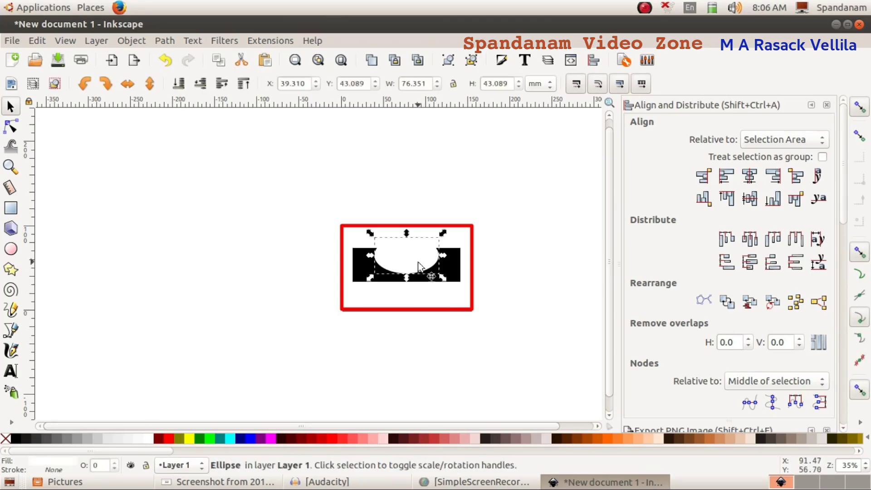
key(Up)
key(Up)
key(Up)
key(Up)
key(Up)
key(Up)
key(Up)
key(Up)
key(Up)
key(Up)
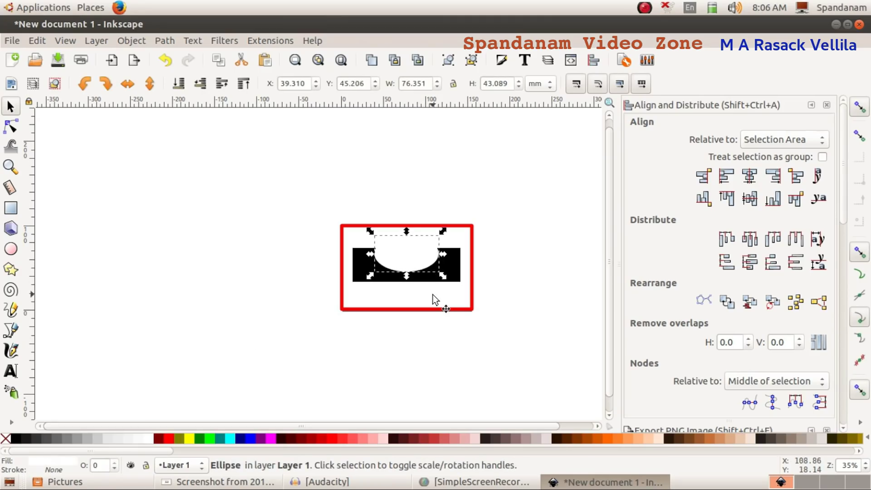
click(575, 252)
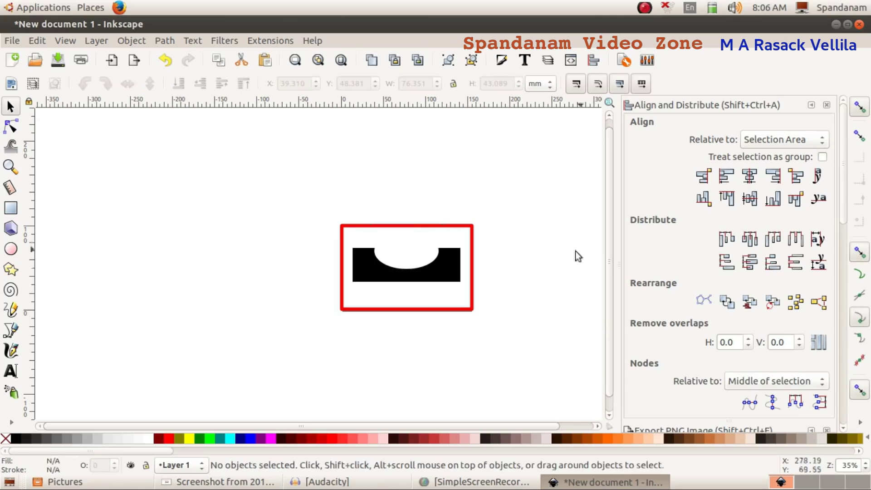
click(400, 255)
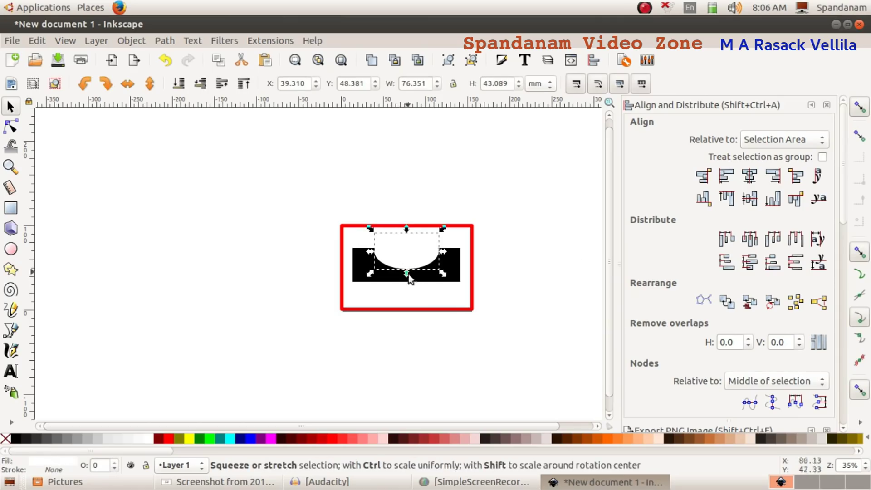
shift+click(360, 274)
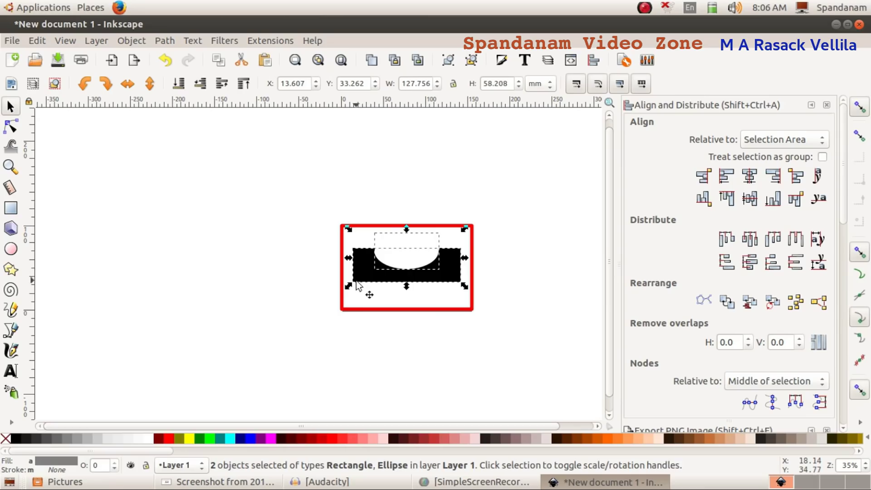
Step: Subtract the ellipse from the bar with Path > Difference and check the notched shape
click(168, 41)
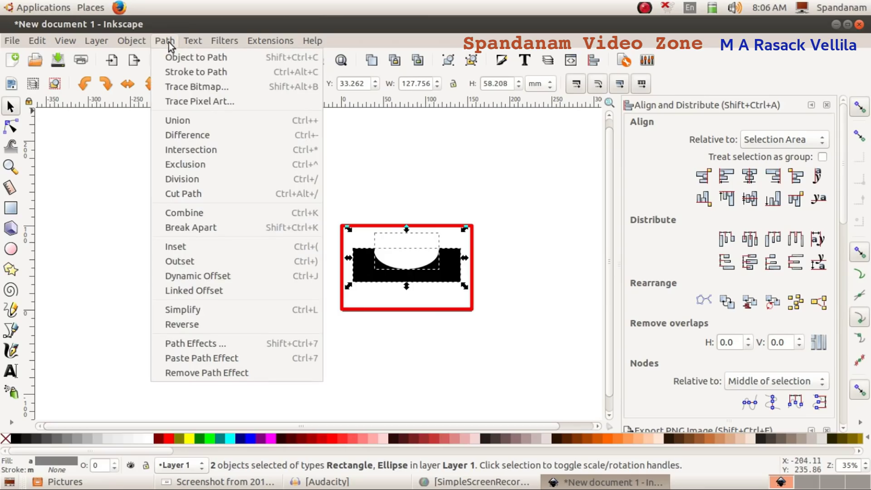
click(189, 136)
click(542, 235)
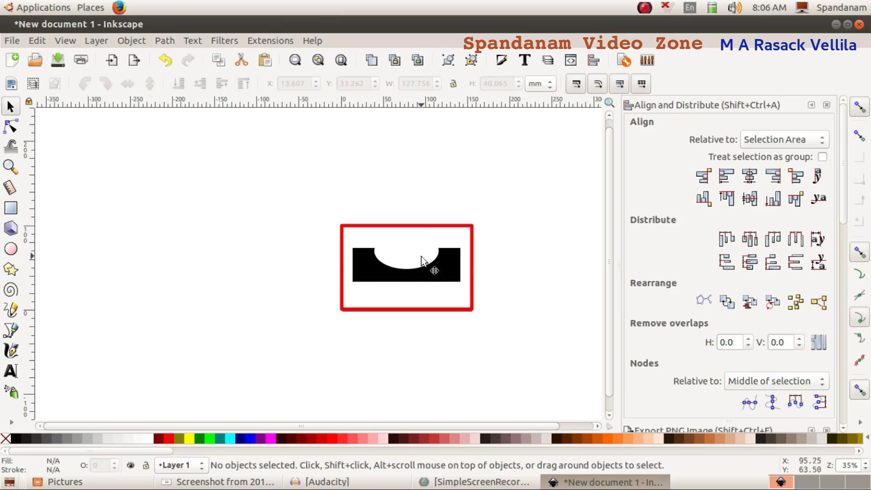
click(421, 256)
click(248, 246)
click(373, 276)
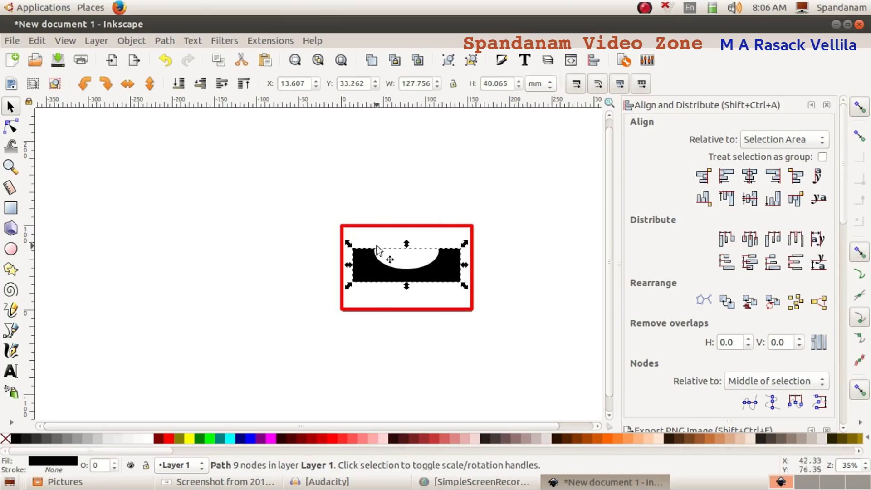
key(Escape)
key(alt+Tab)
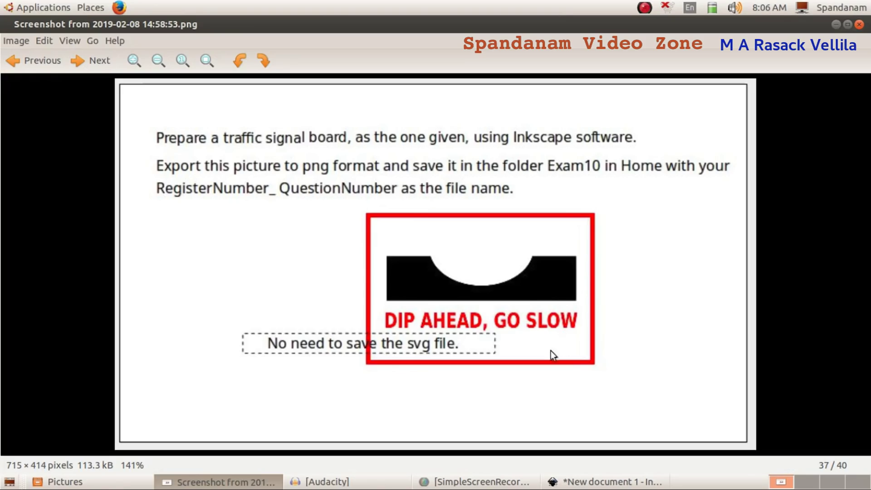
click(589, 481)
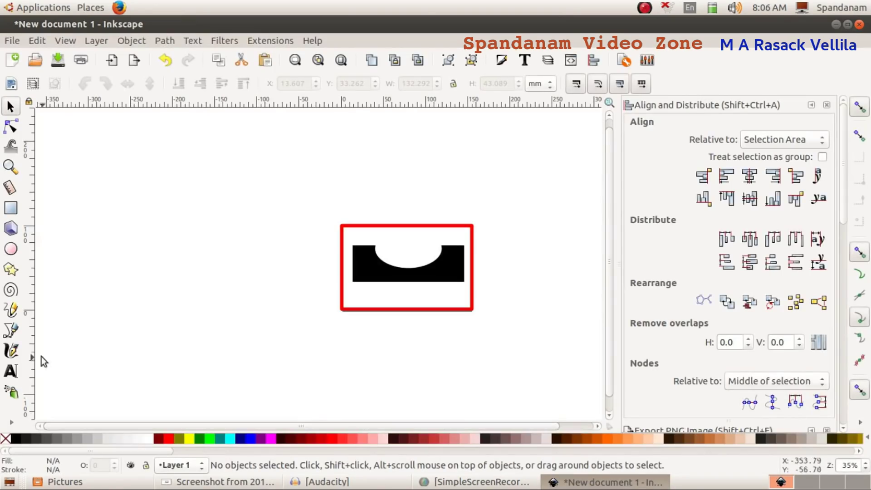
Step: Add the text 'DIP AHEAD, GO SLOW' below the frame in bold red
click(10, 371)
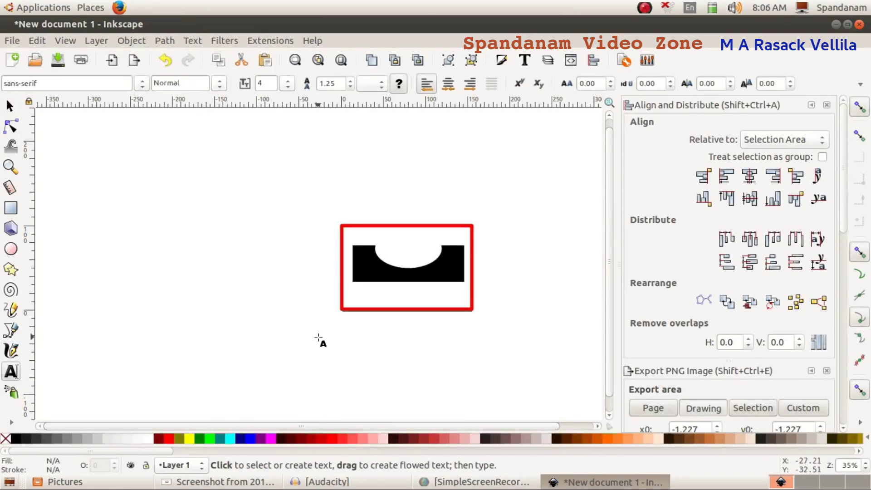
click(318, 337)
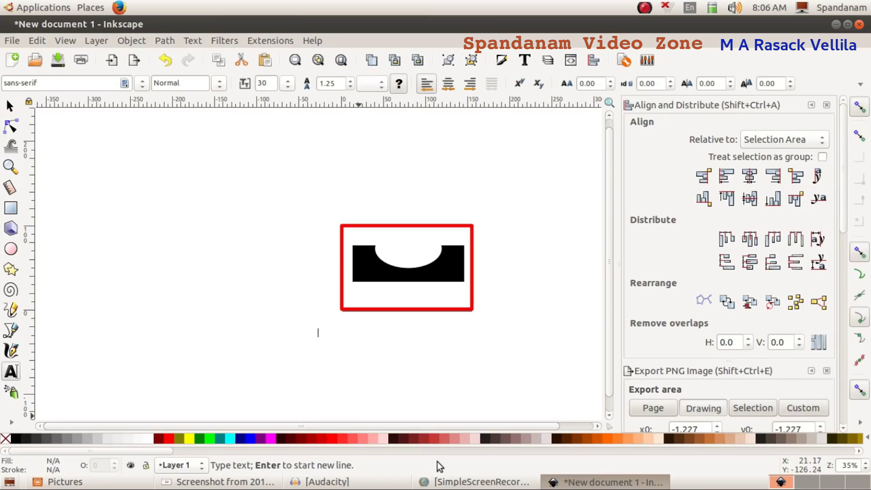
text(DIP AHEAD, GO SLOW)
key(ctrl+a)
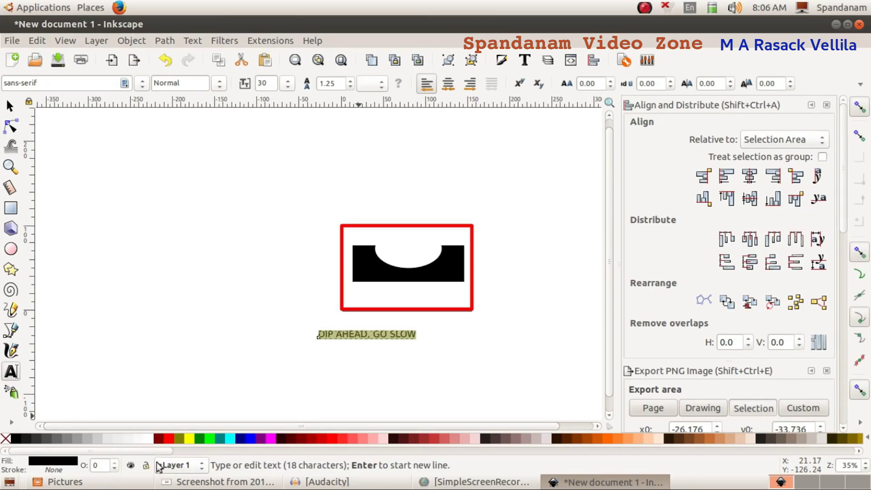
click(169, 438)
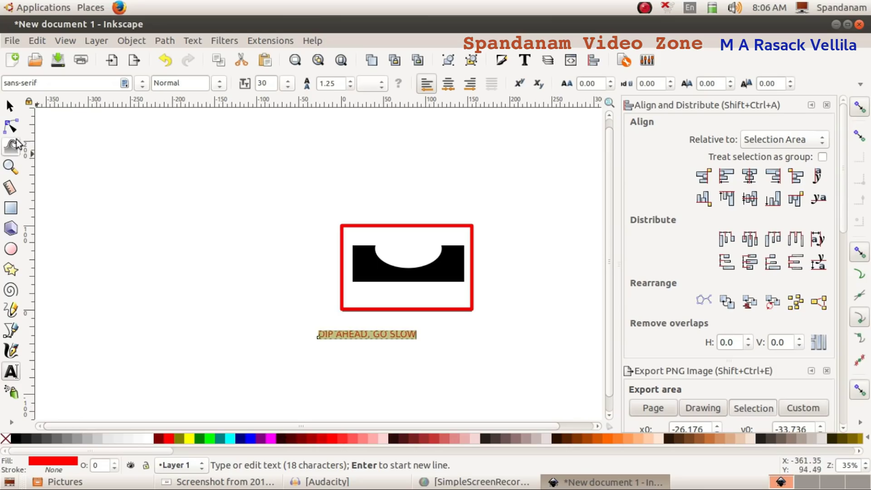
click(220, 83)
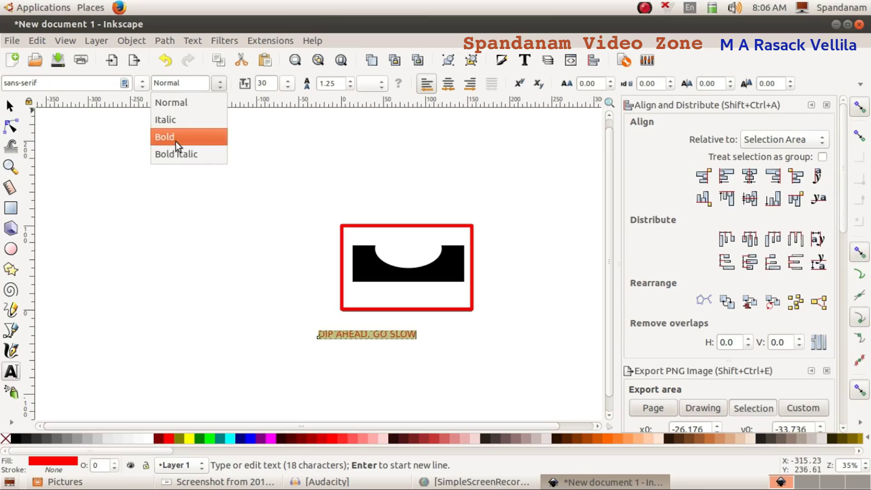
click(176, 137)
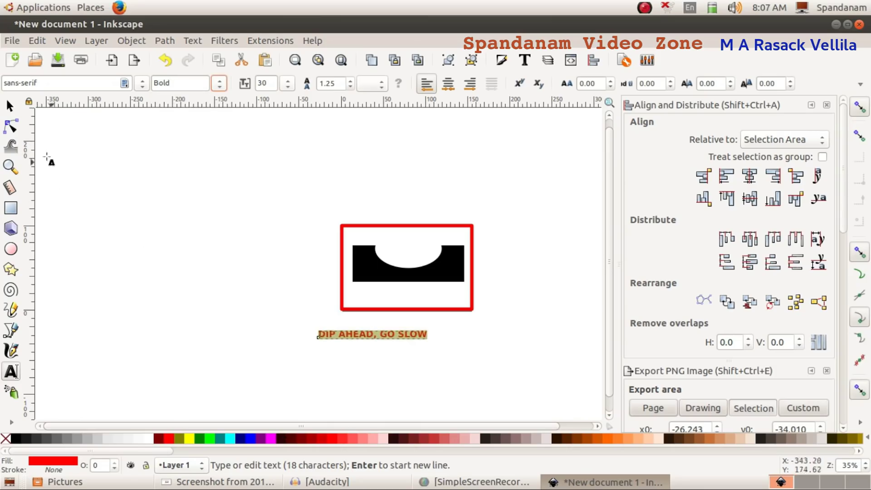
click(10, 106)
Step: Stretch the red caption to 11.626 mm tall and compare it with the reference sign
click(215, 482)
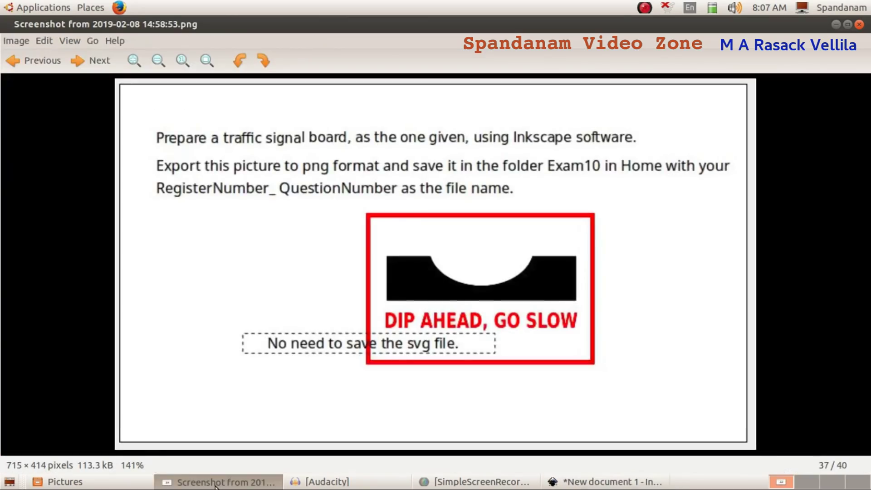
click(216, 482)
drag(370, 330, 395, 288)
click(393, 408)
click(213, 481)
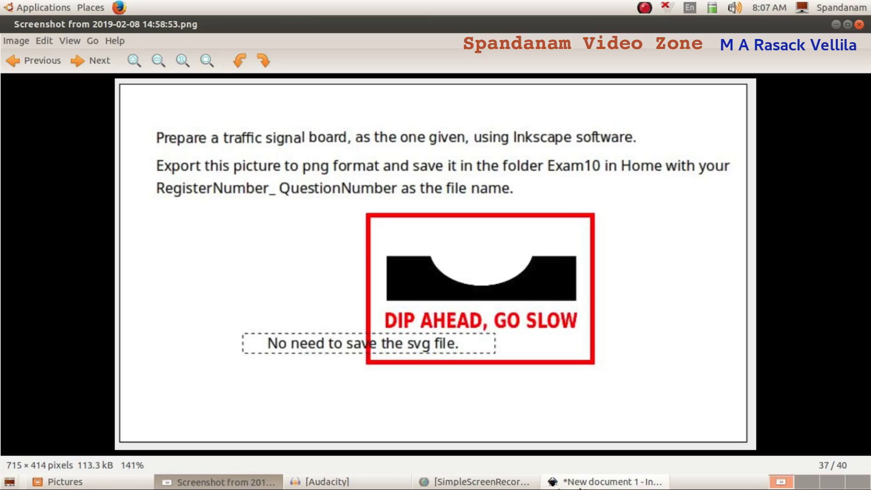
click(603, 482)
Step: Group the red border, black bar and red text into a single 3-object group
drag(300, 188, 513, 339)
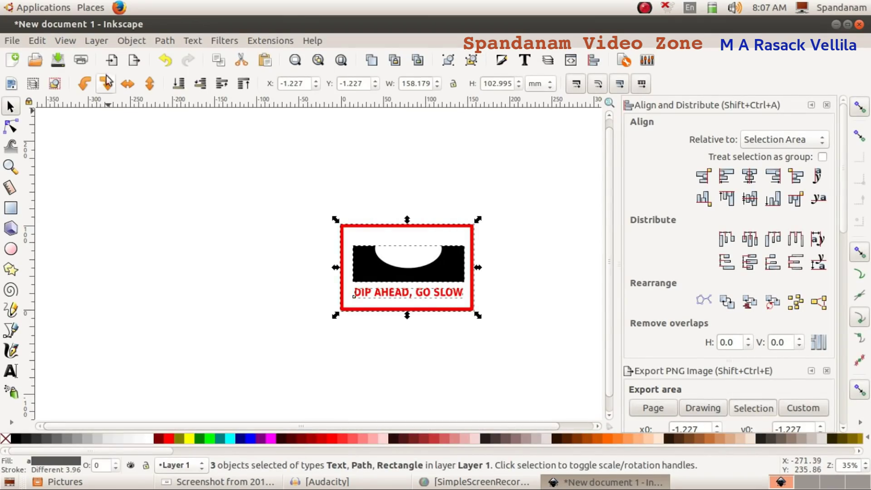
click(125, 40)
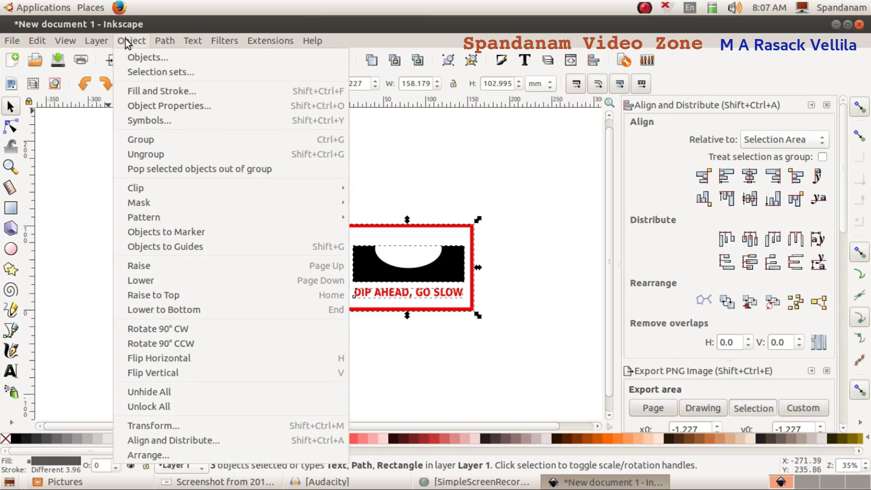
click(146, 139)
click(521, 186)
click(416, 253)
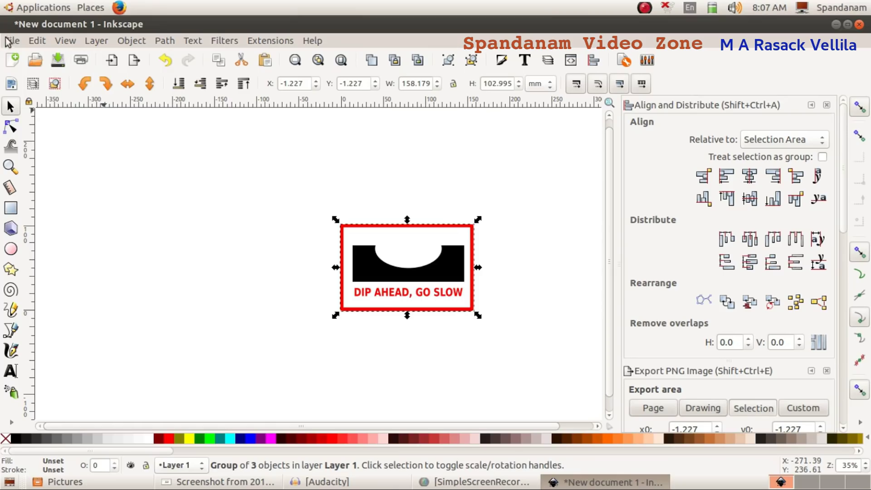
click(12, 41)
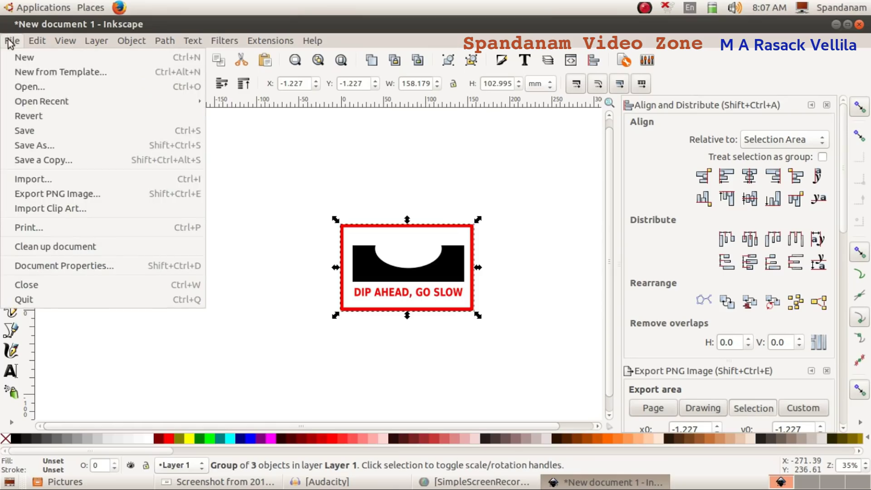
Step: Set the PNG export area to the selected sign group, giving 598 × 389 px at 96 dpi
click(43, 193)
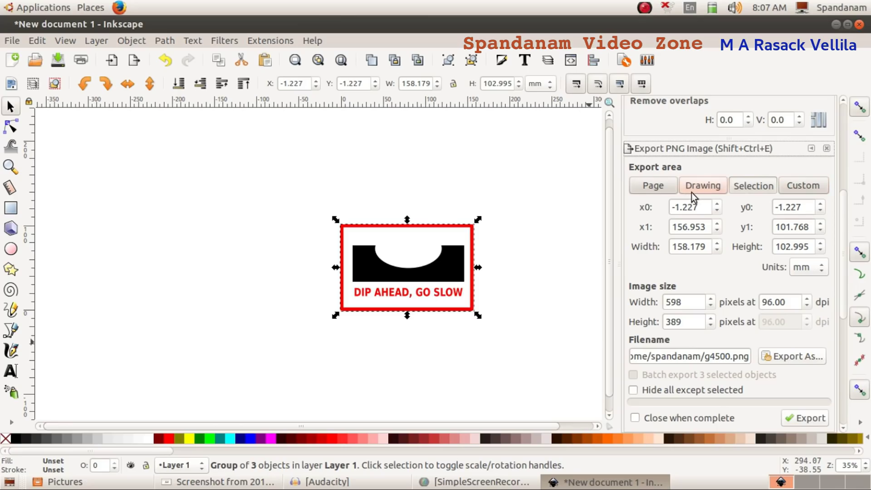
click(509, 199)
click(421, 268)
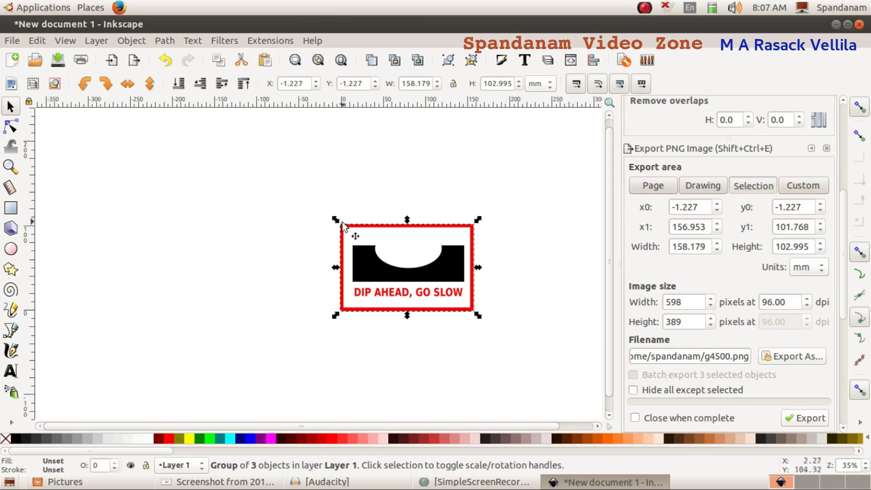
click(342, 222)
click(389, 260)
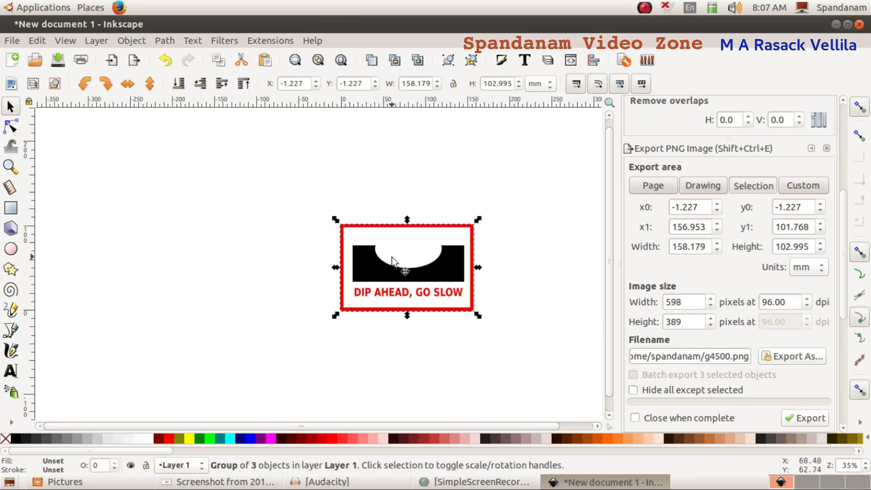
click(751, 185)
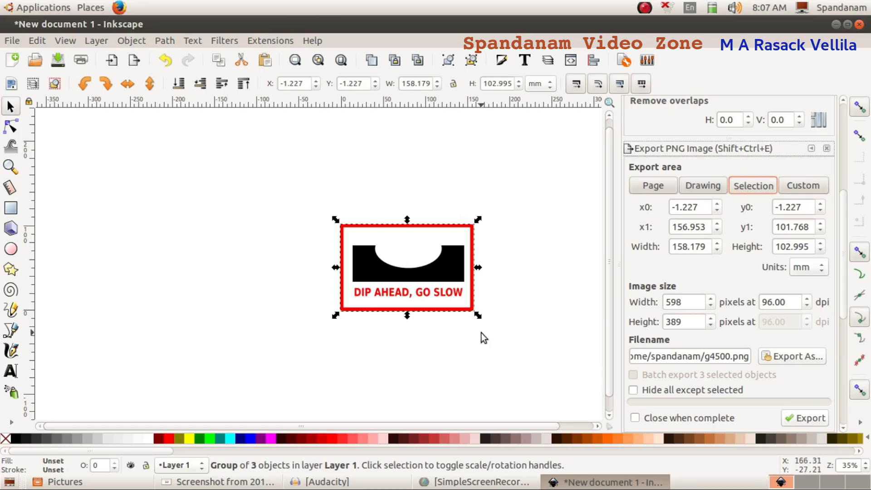
click(807, 417)
Step: Export the sign as a PNG into the Exam10 folder, named with the register number and question 1
click(799, 358)
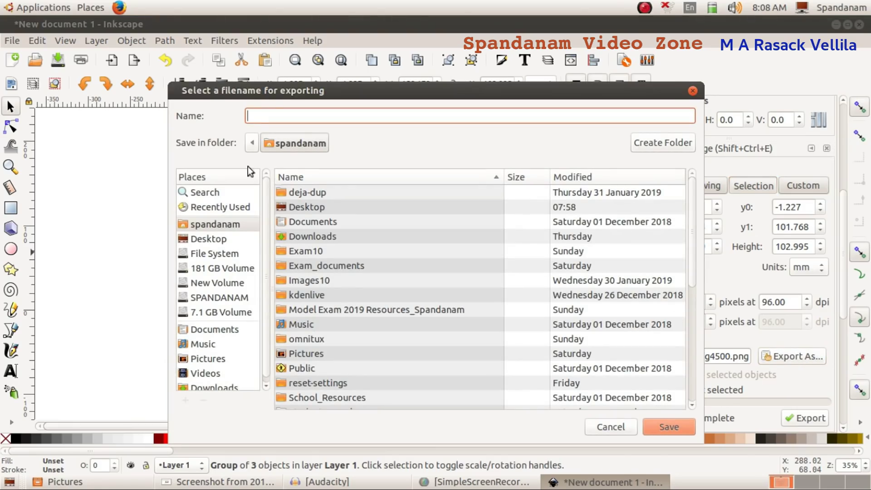
drag(267, 93, 265, 59)
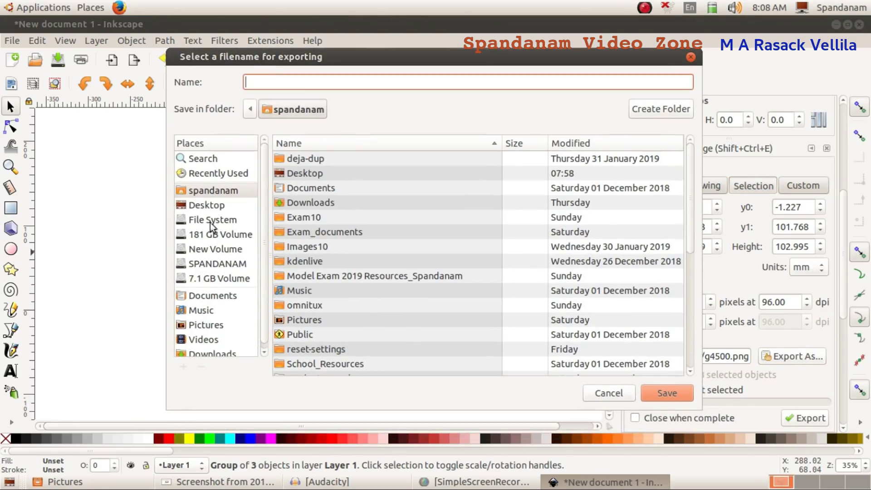
click(210, 192)
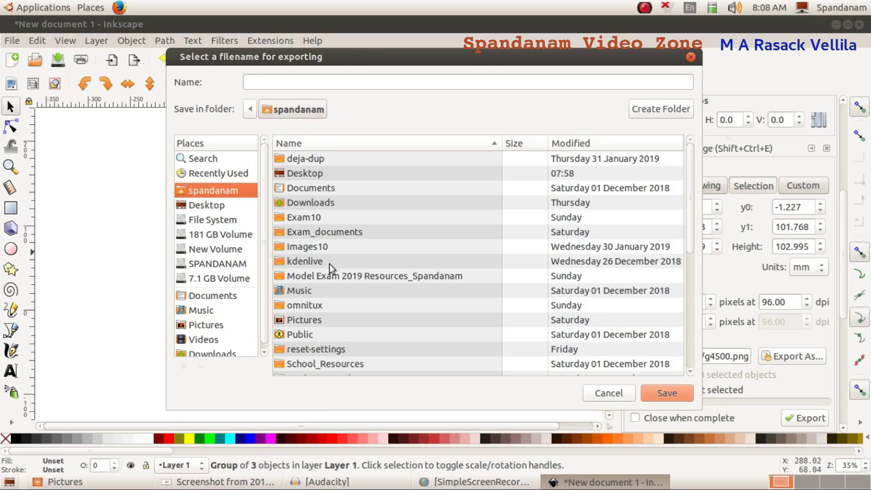
double_click(311, 217)
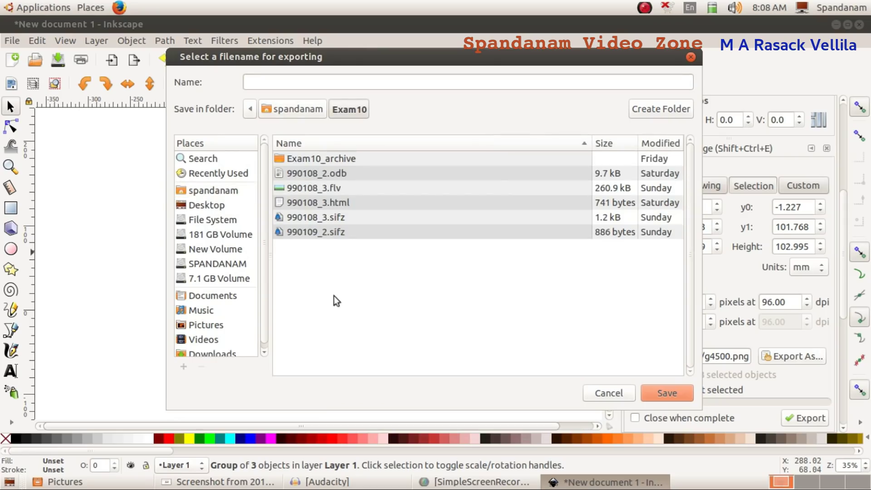
click(287, 83)
text(990109_1)
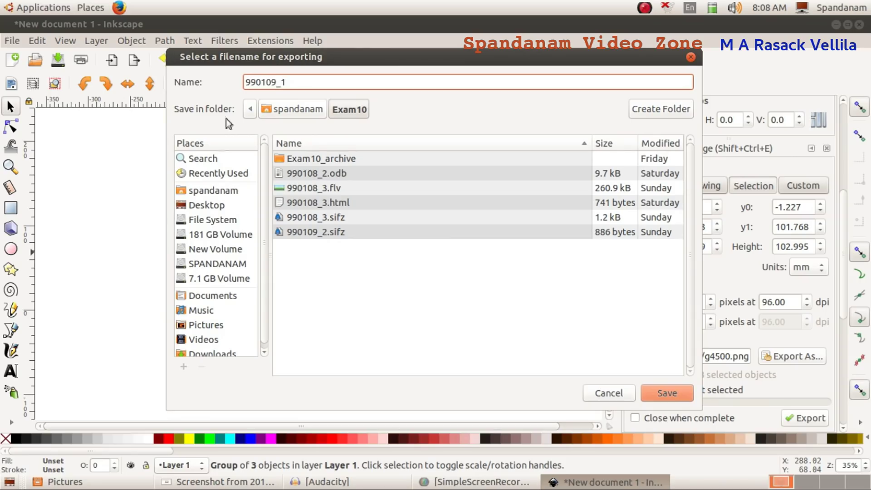
click(665, 391)
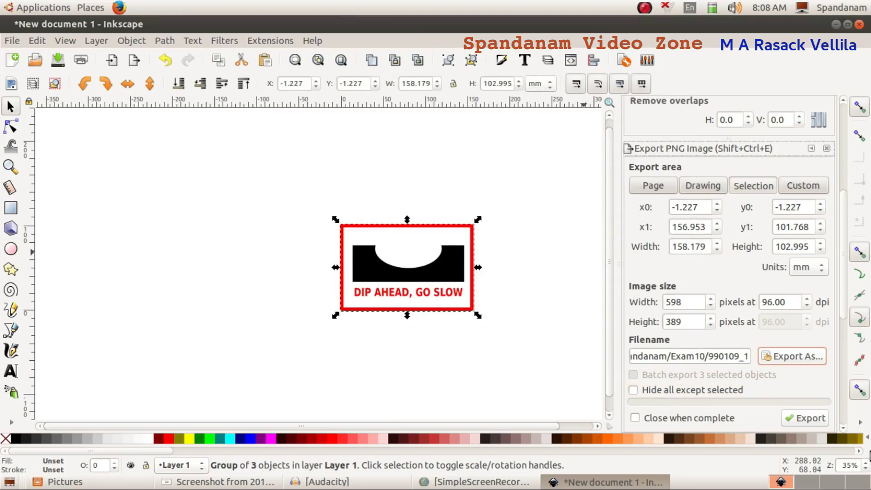
click(806, 420)
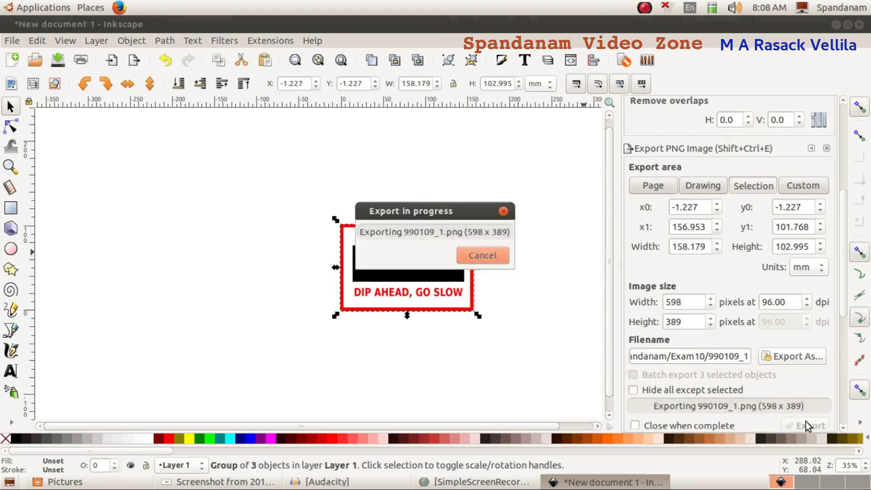
click(835, 24)
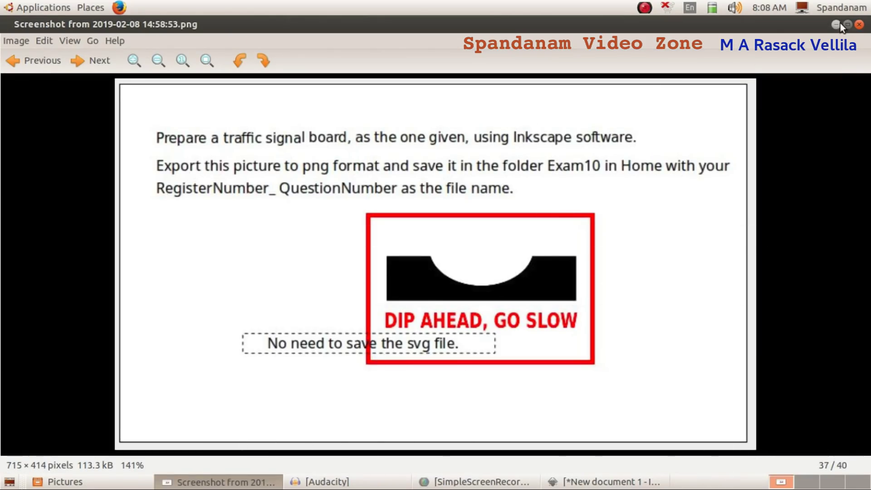
Step: Open the Exam10 folder in File Manager and view the exported 598 × 389 sign PNG
click(838, 24)
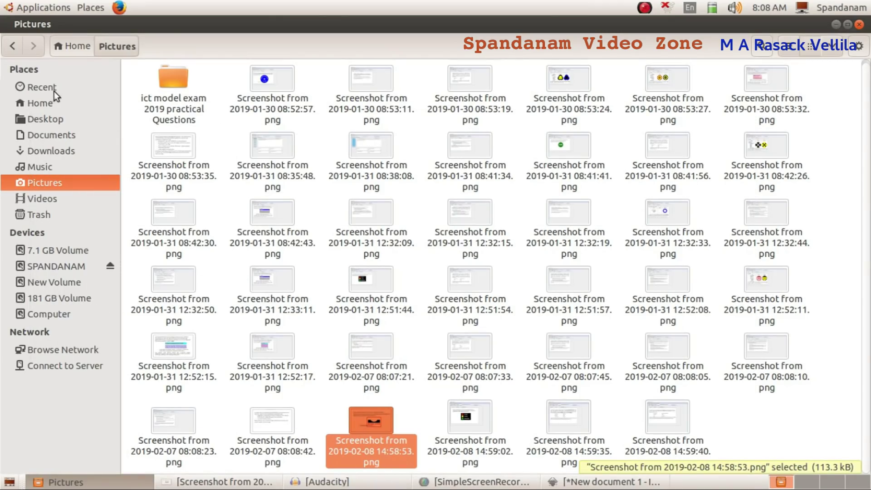
click(50, 104)
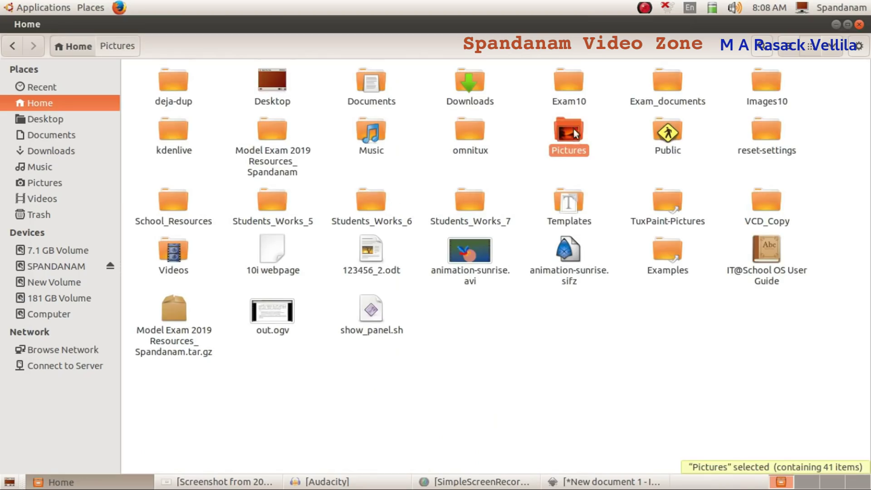
double_click(569, 82)
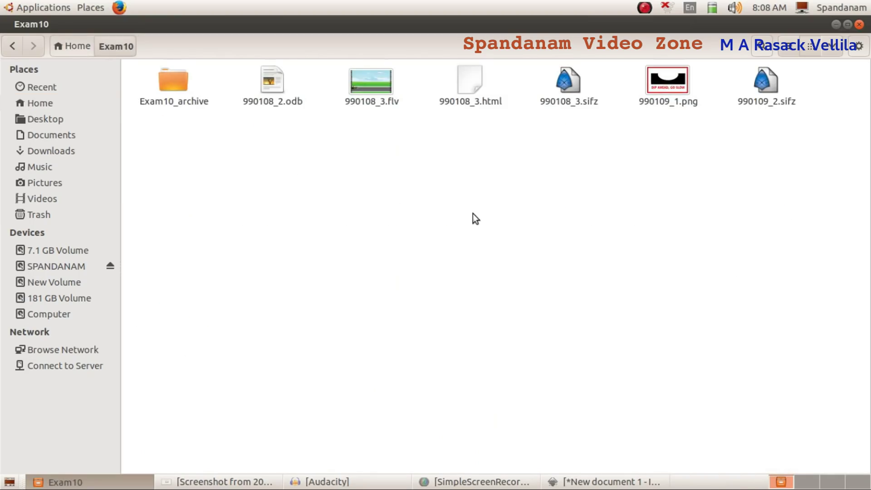
double_click(668, 68)
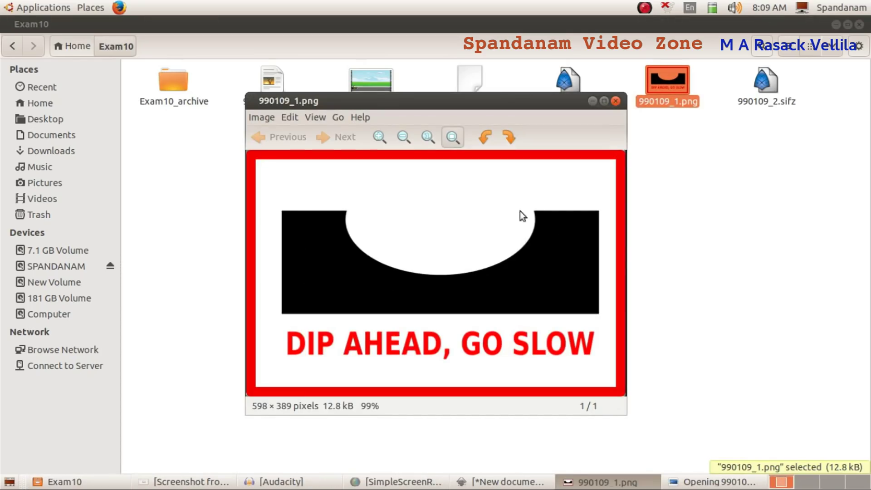